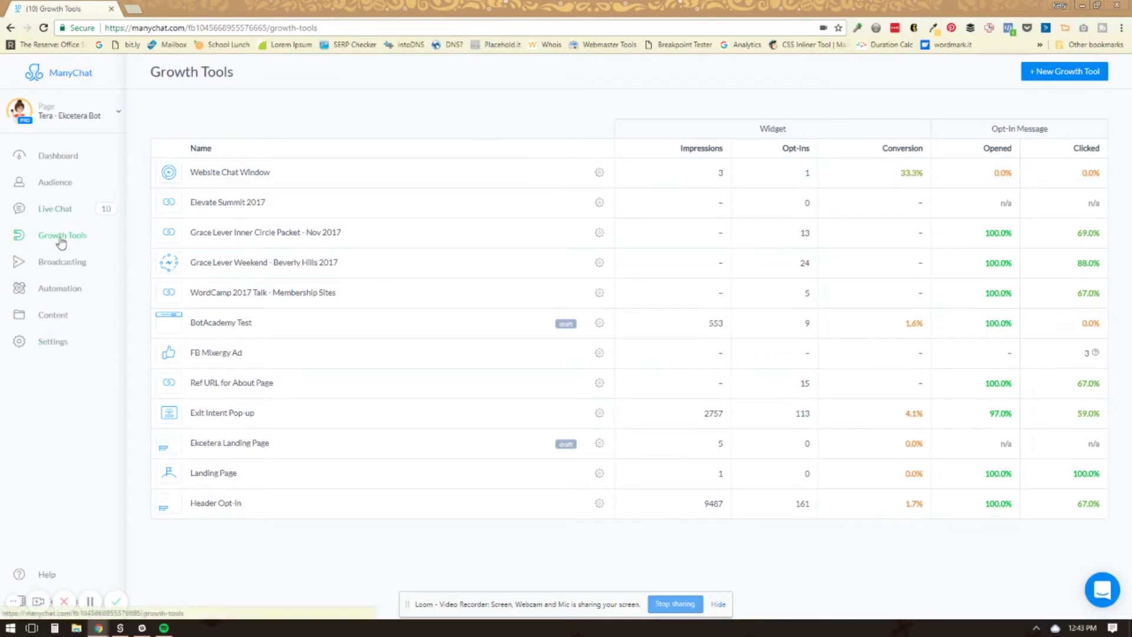
Create a new Customer Chat growth tool and retitle it 'Web Chat Test'
click(1060, 76)
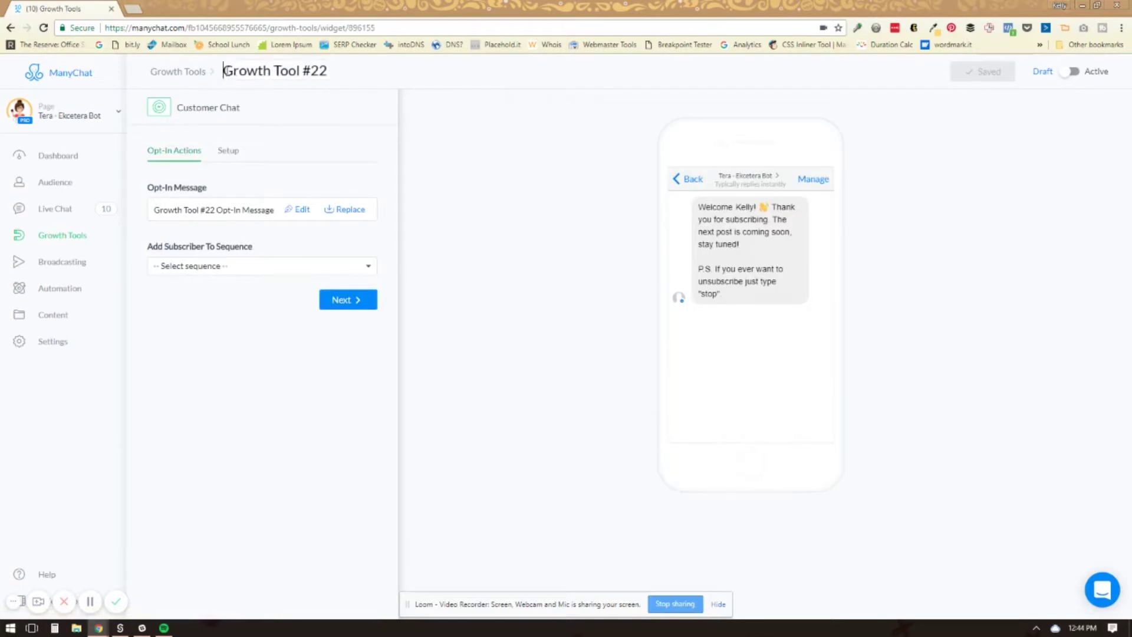
drag(222, 72, 401, 89)
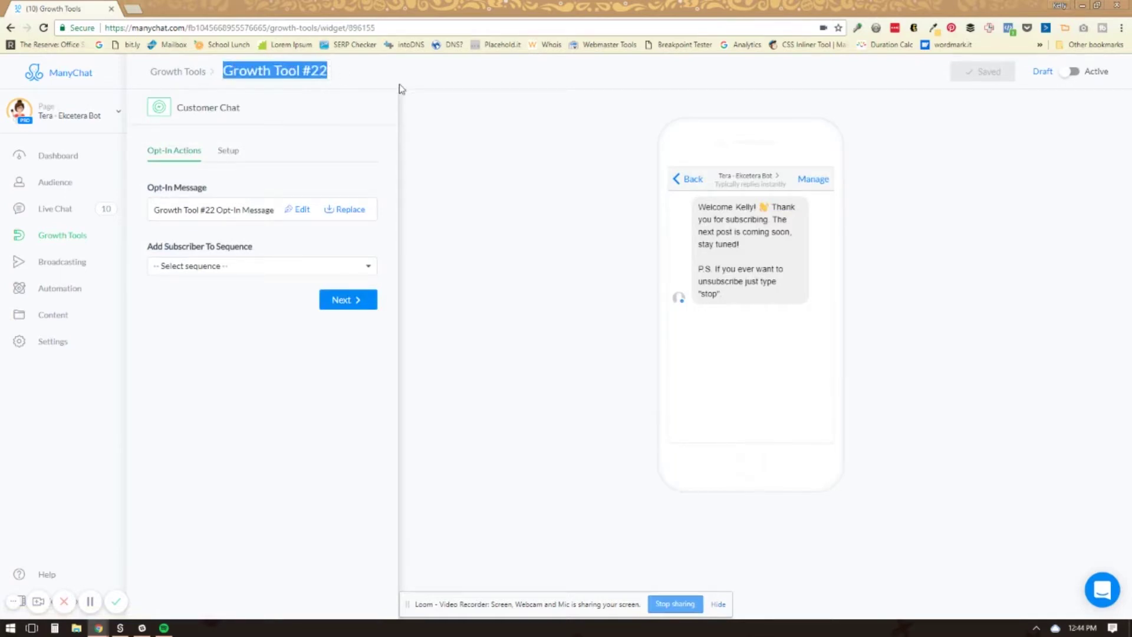
text(Web)
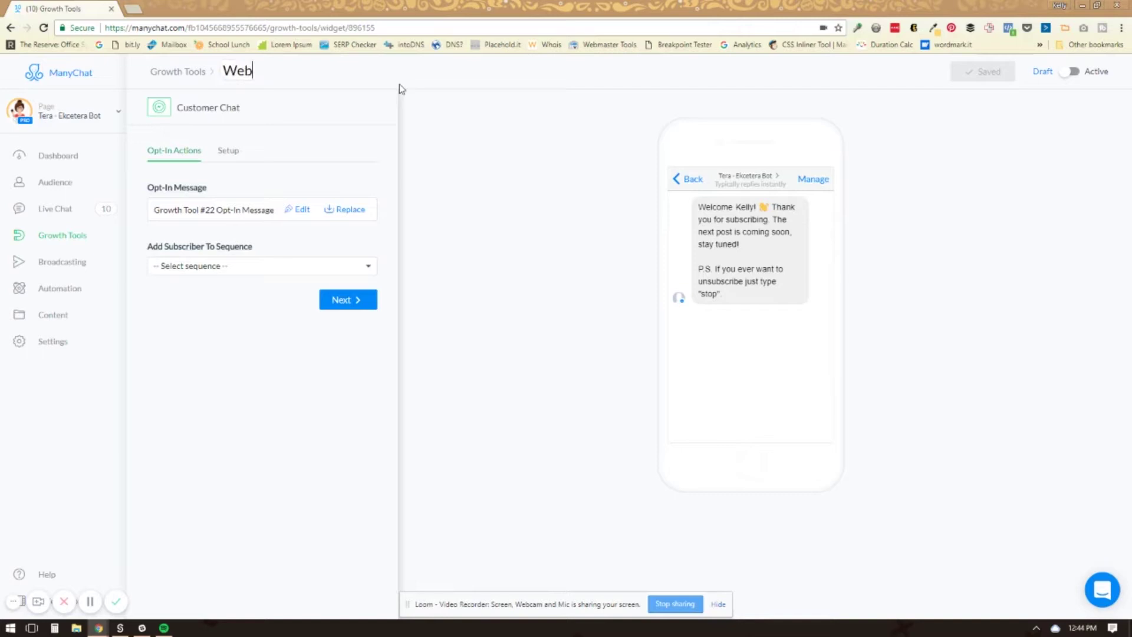
text( Chat Test)
click(236, 193)
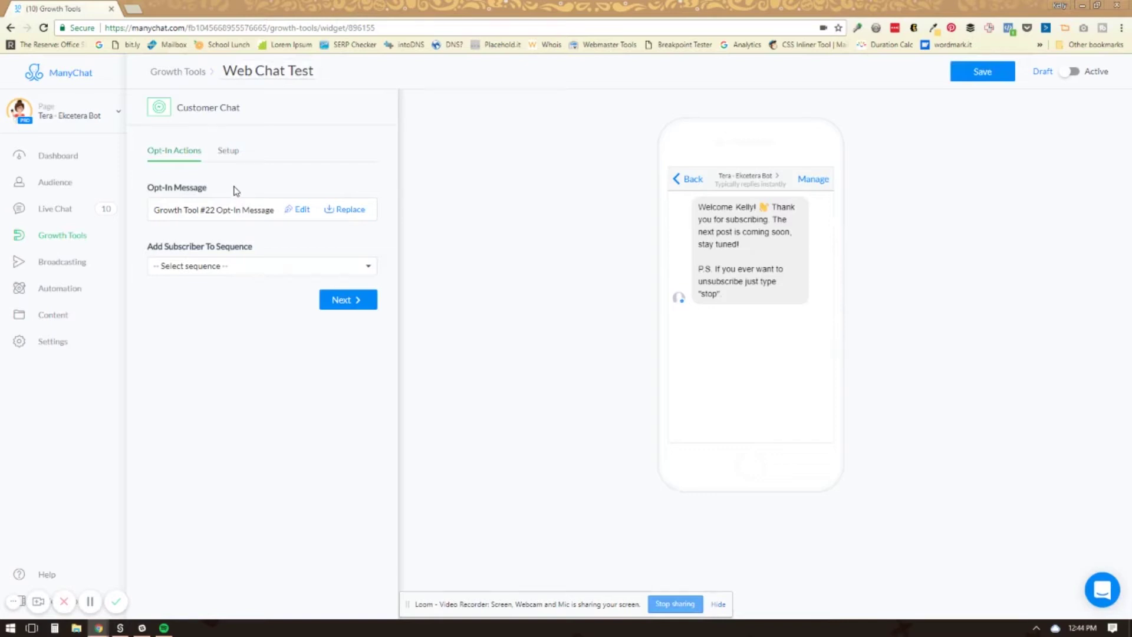
Dismiss the unsaved-changes warning and save the renamed widget as a draft
click(298, 212)
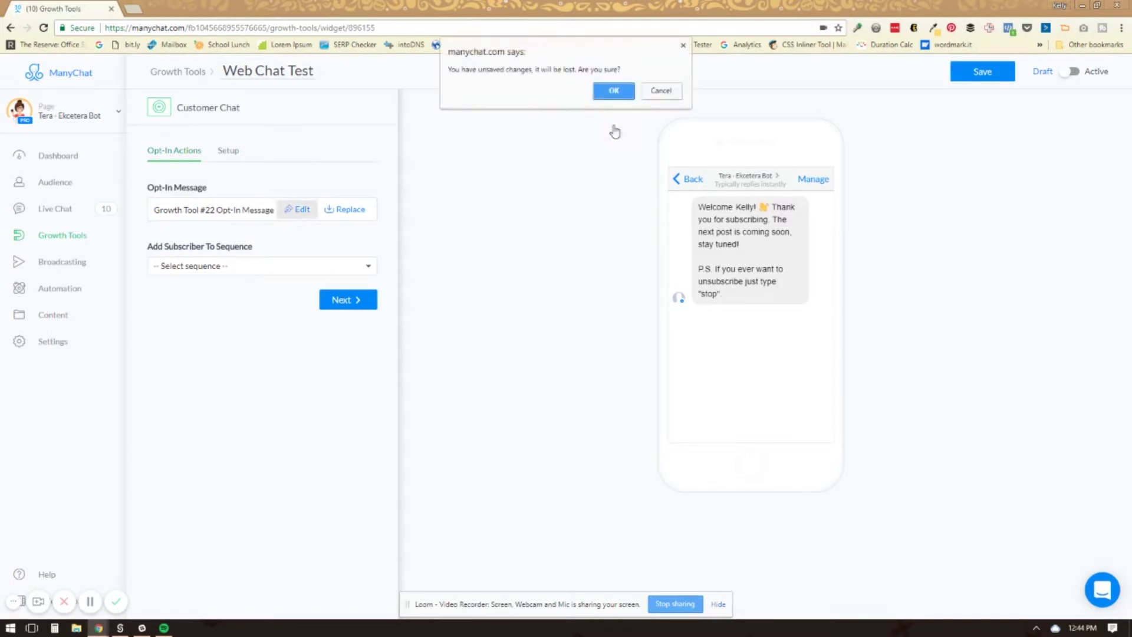
click(661, 91)
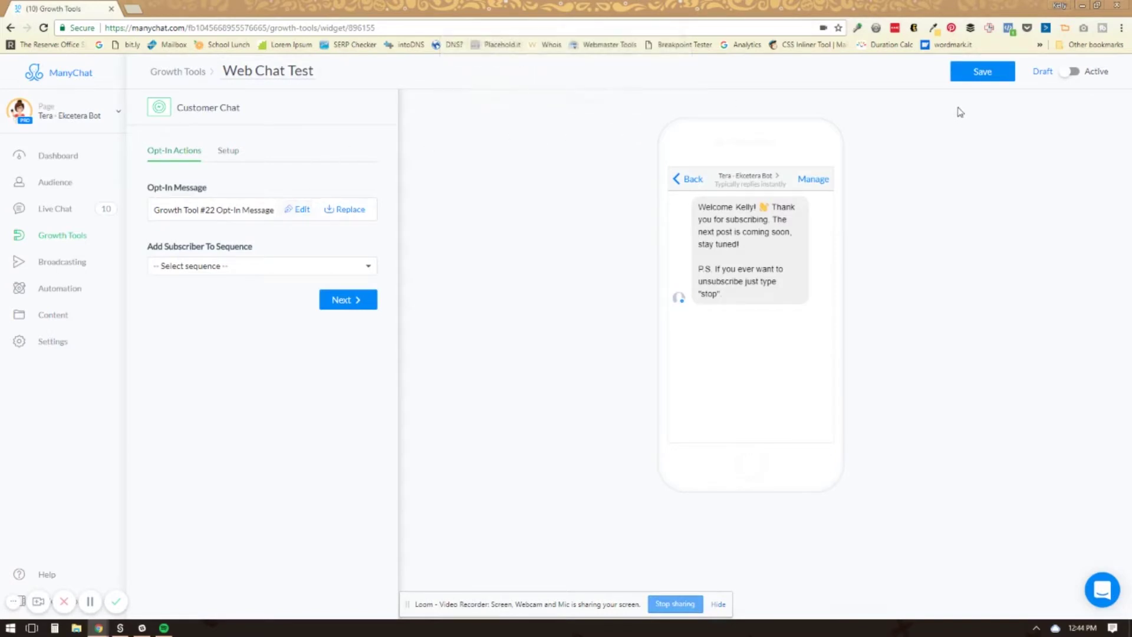
click(980, 72)
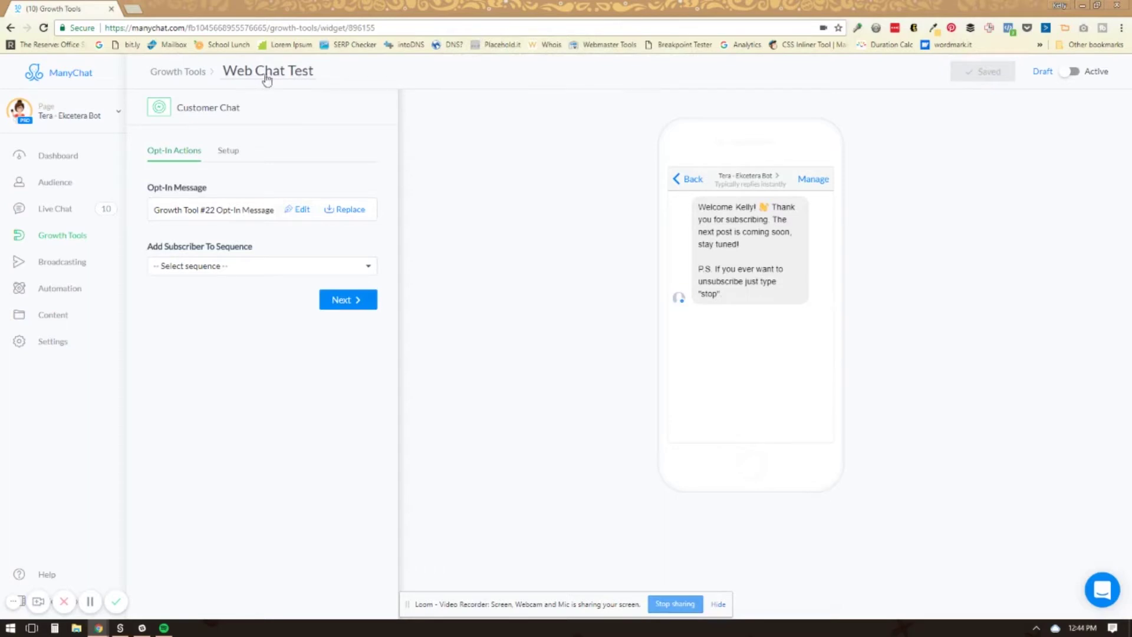
Open the opt-in message editor and delete the old text and First Name placeholder
click(298, 210)
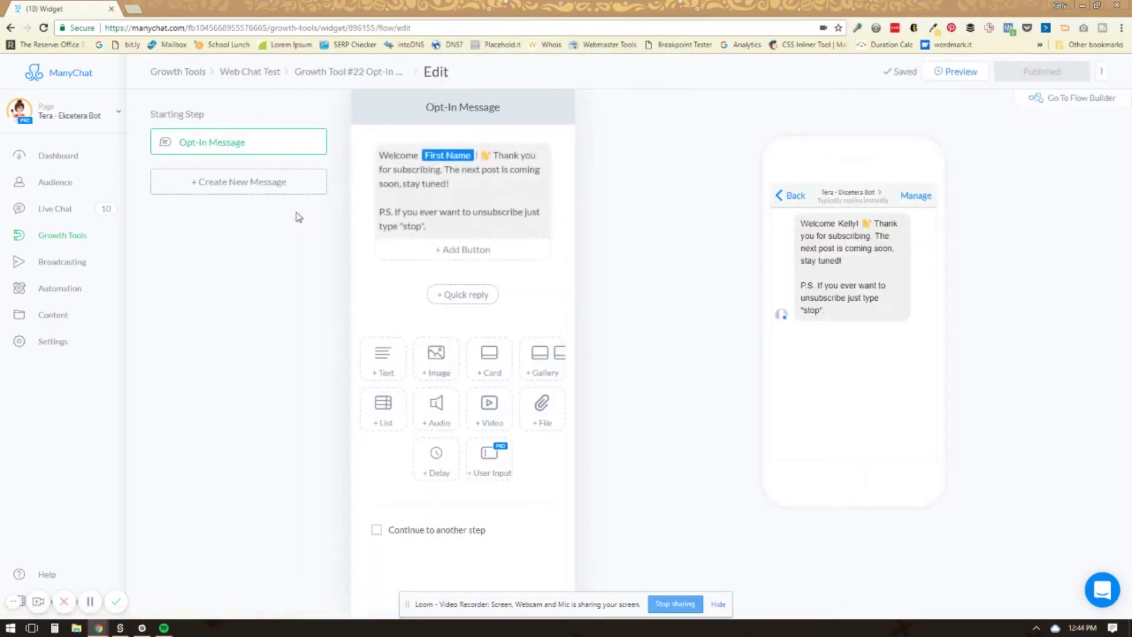
click(381, 160)
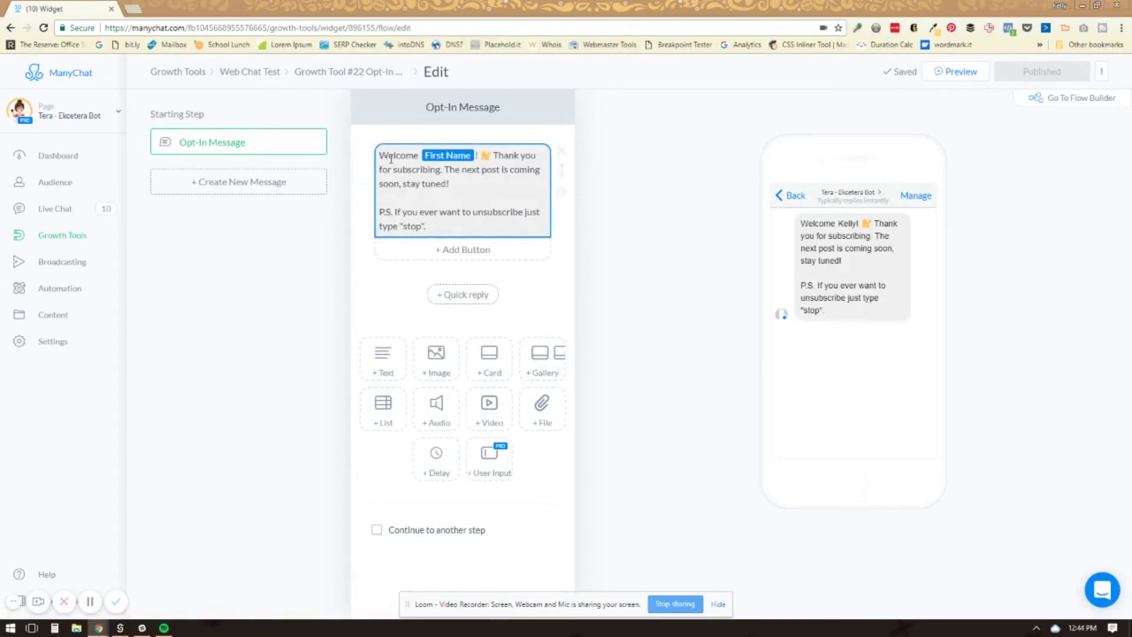
drag(439, 227, 478, 155)
key(BackSpace)
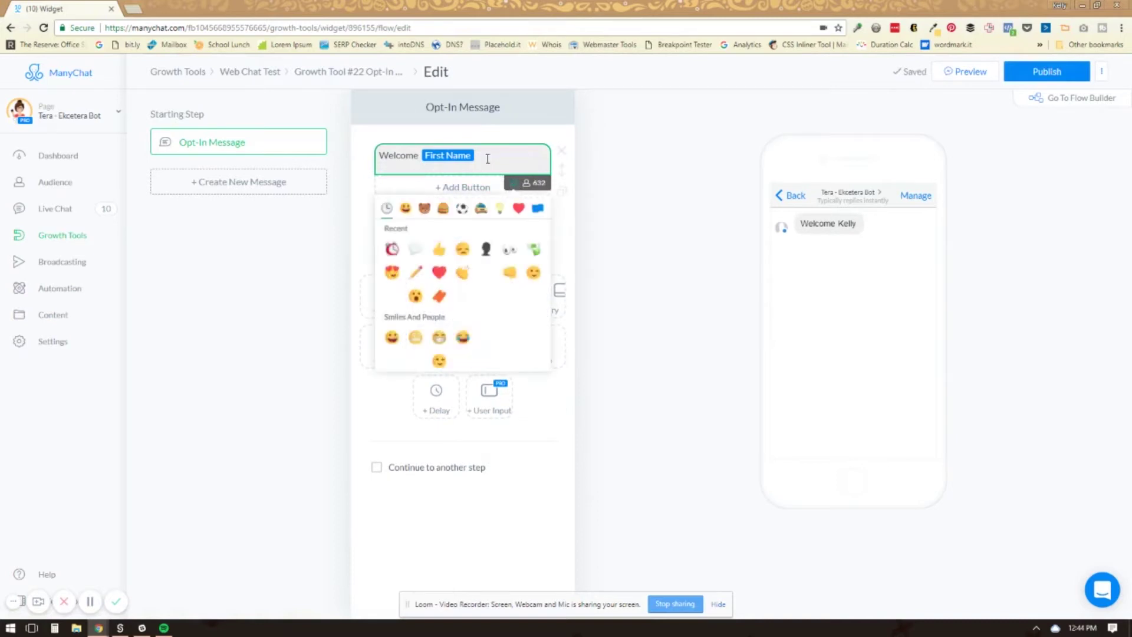
key(BackSpace)
Insert the First Name variable after 'Welcome' with fallback 'friend', followed by '!'
click(527, 184)
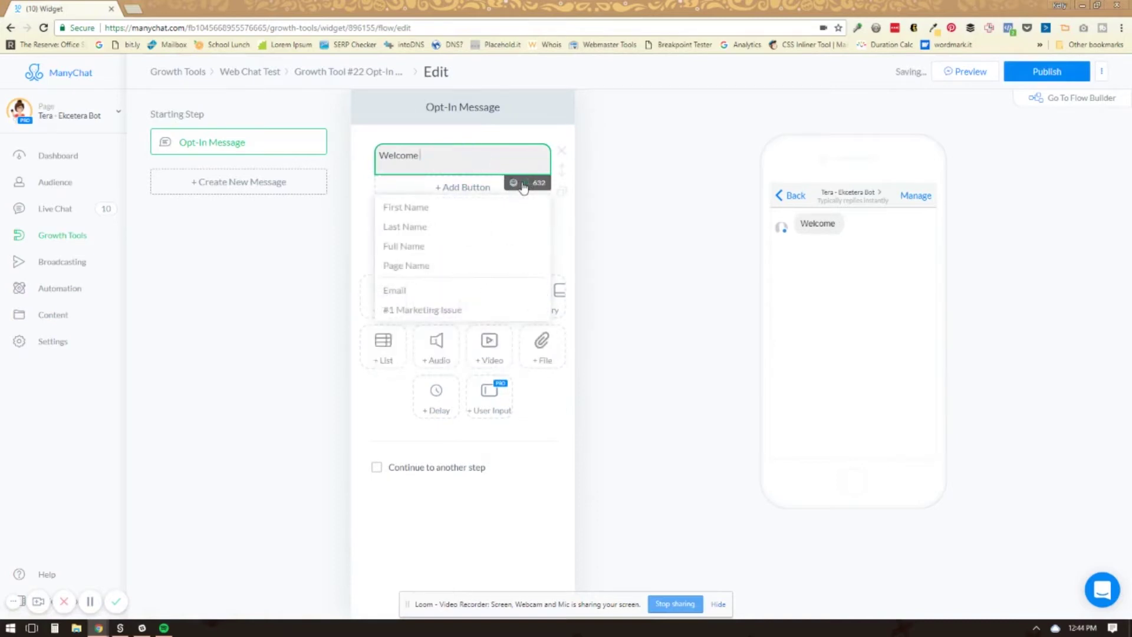
click(417, 207)
click(462, 135)
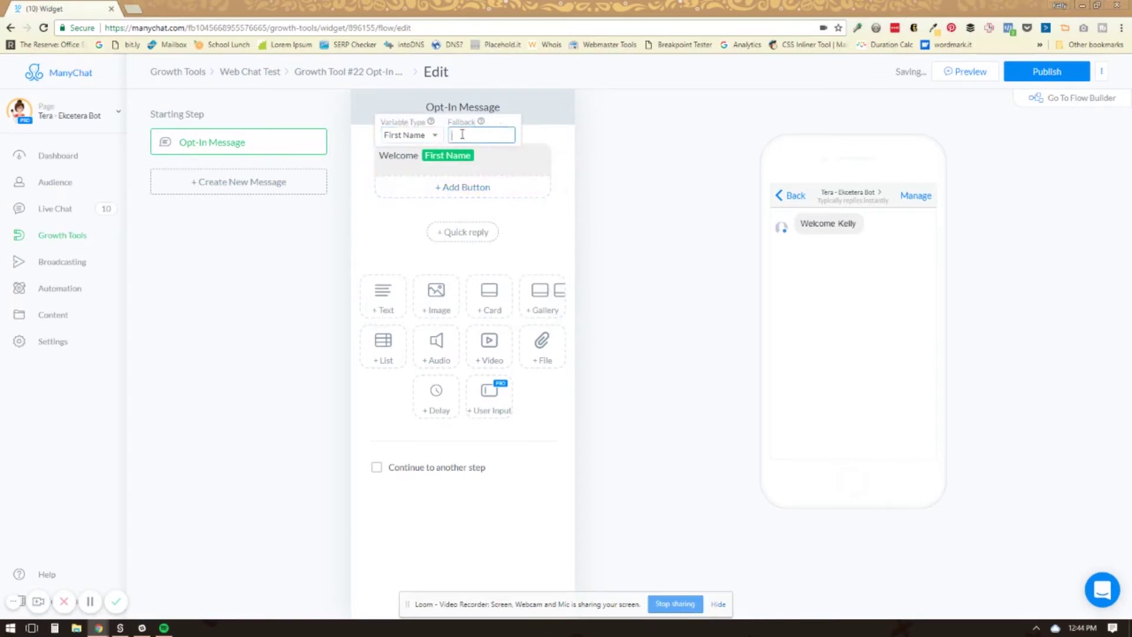
text(friend)
click(491, 154)
text(!)
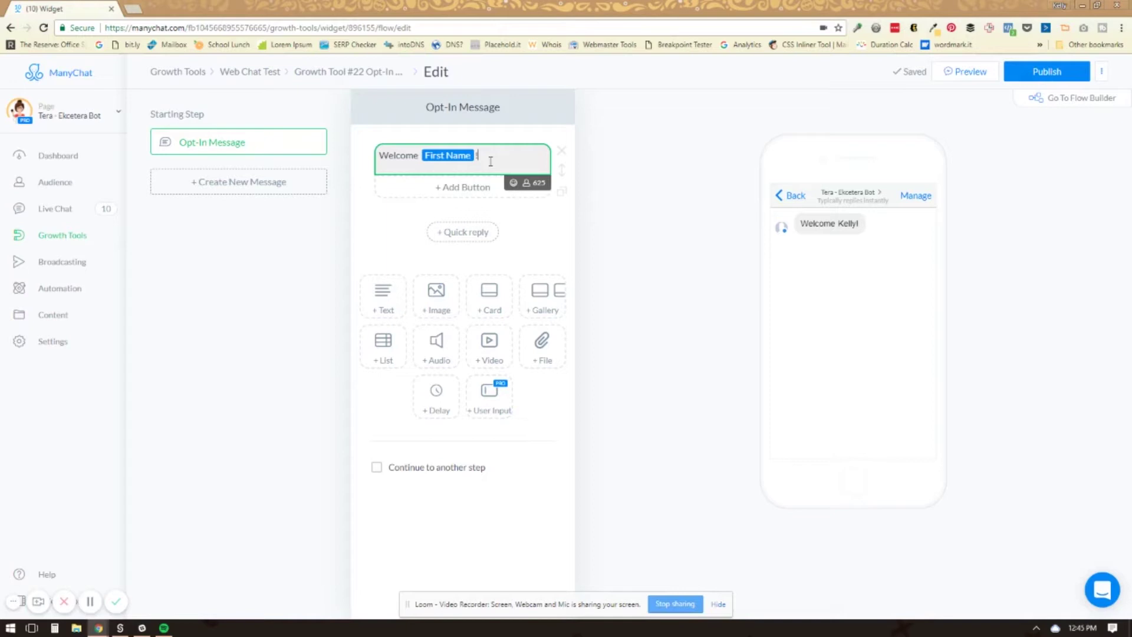
Add the line 'Let me grab someone for you to chat with.' and a second text block
key(Return)
key(Return)
text(Let)
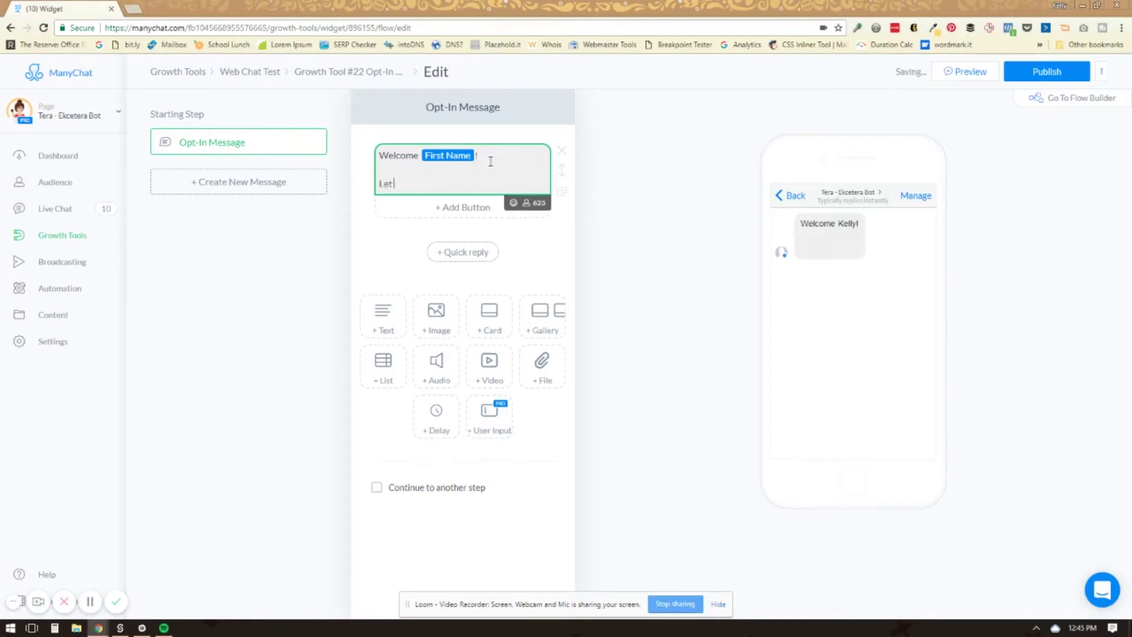
text( me grab someo)
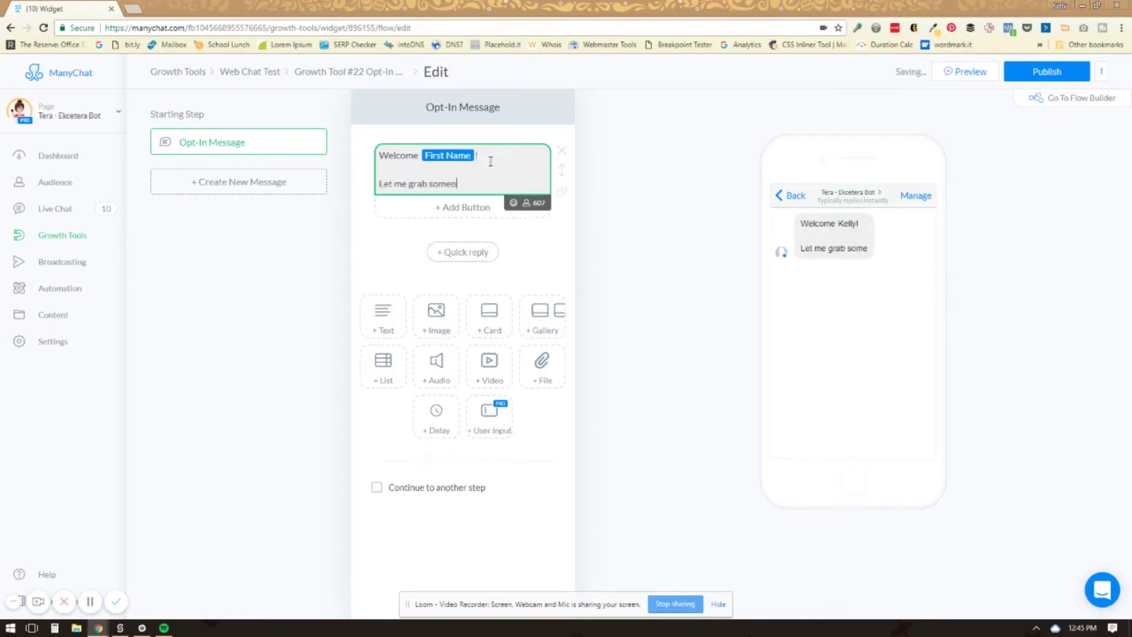
text(ne for you to chat)
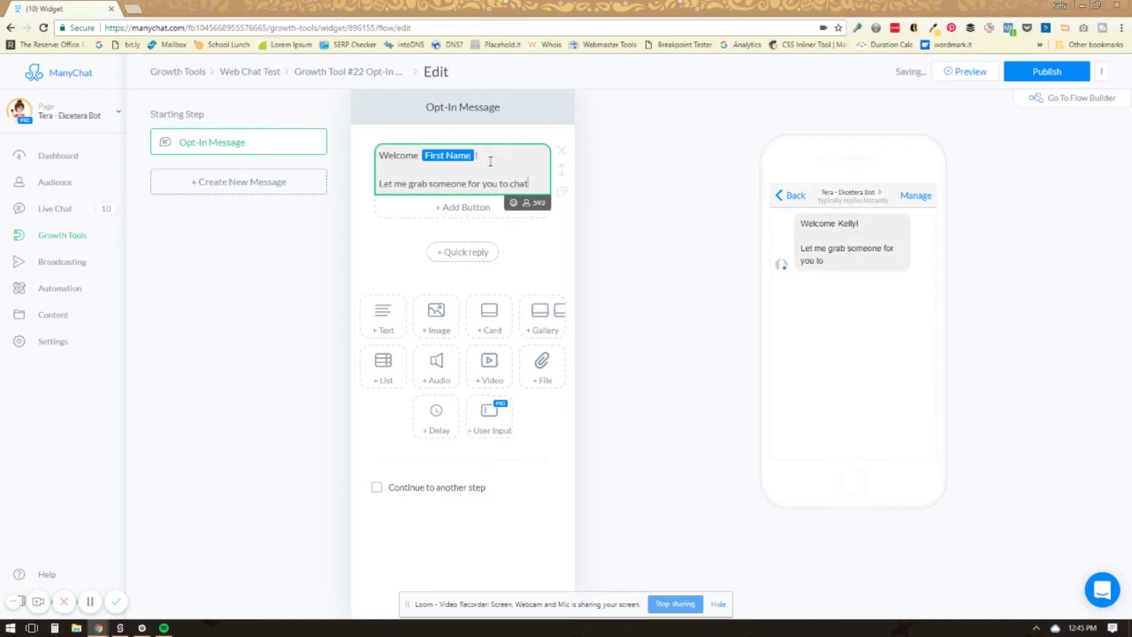
text( with.)
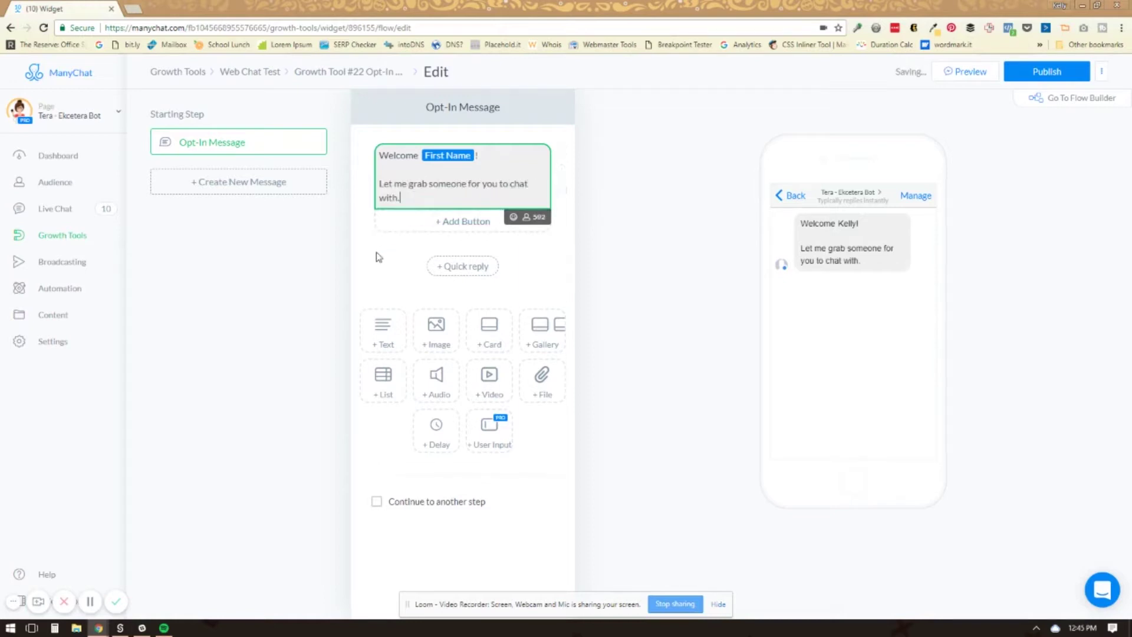
click(383, 326)
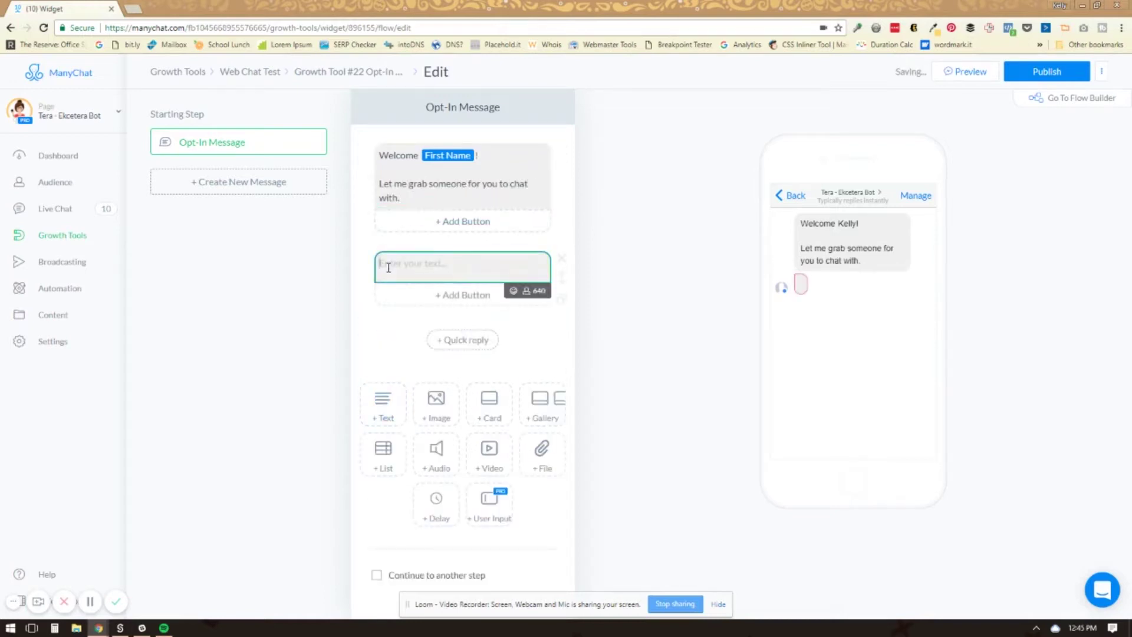
Write 'What is your question? 👍' in the new block and publish the growth tool
text(What is your question?)
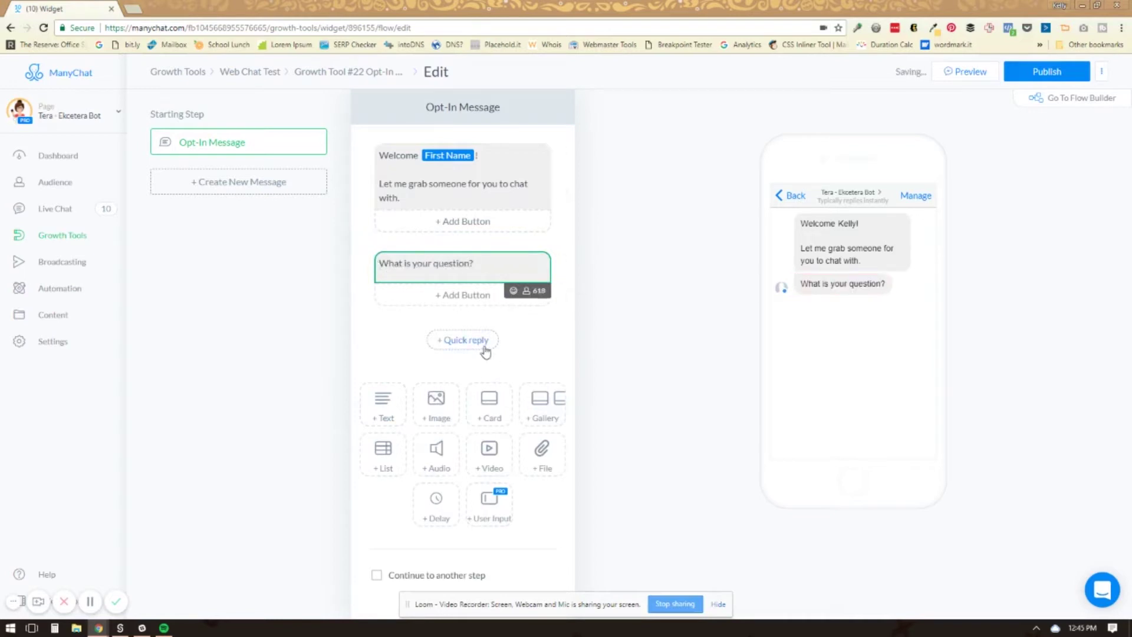
click(513, 296)
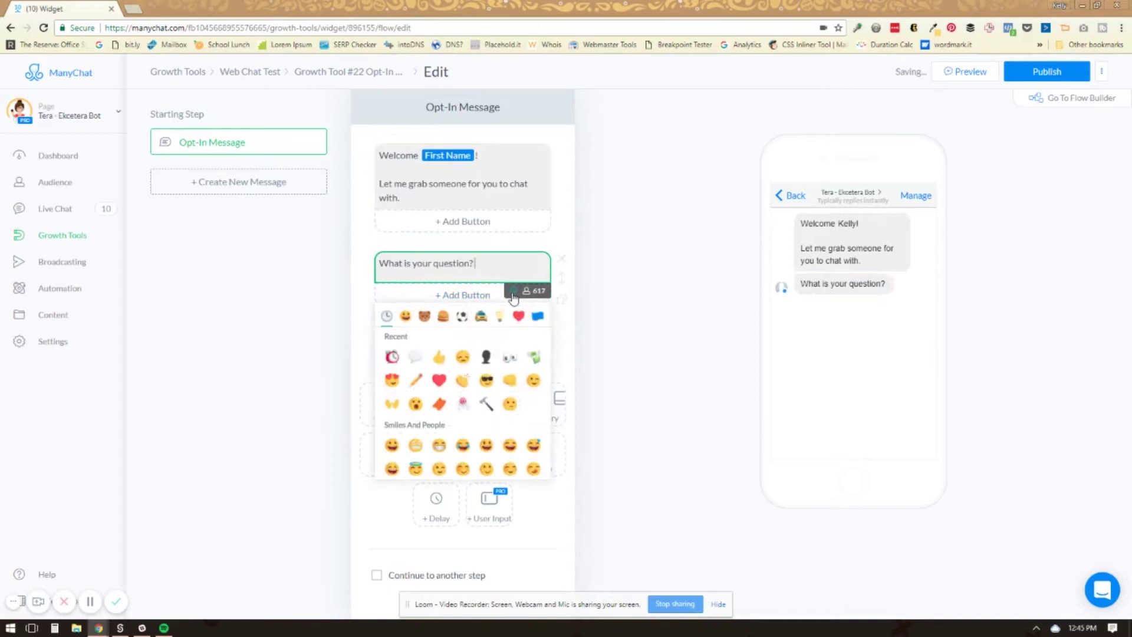
click(439, 357)
click(671, 335)
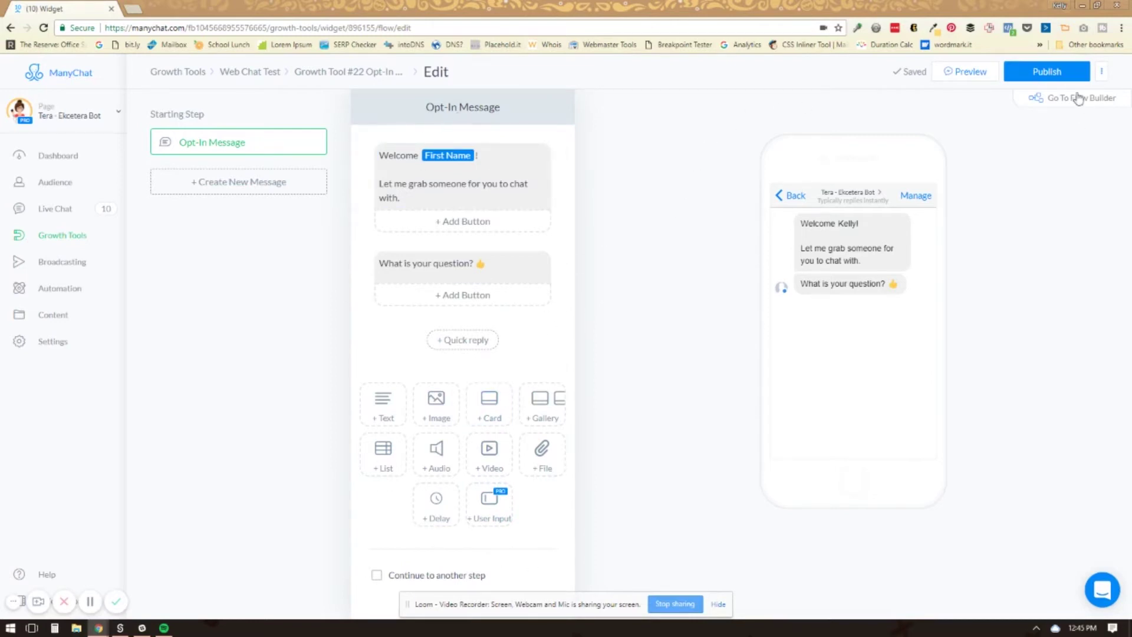
click(1047, 75)
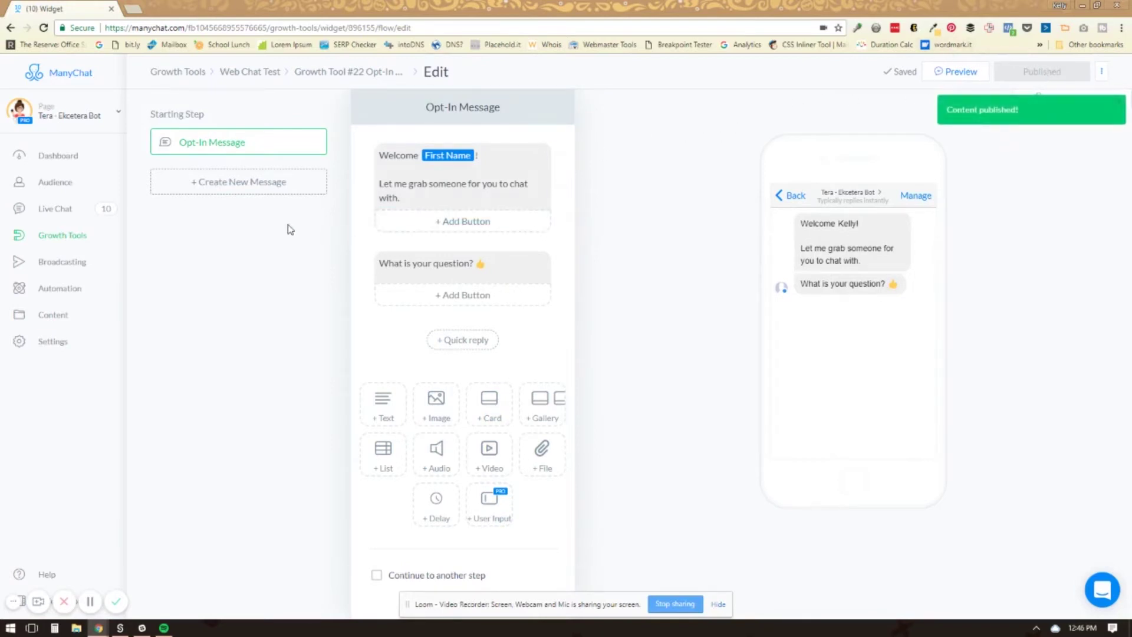
Navigate back through the breadcrumbs to the Web Chat Test widget
click(323, 79)
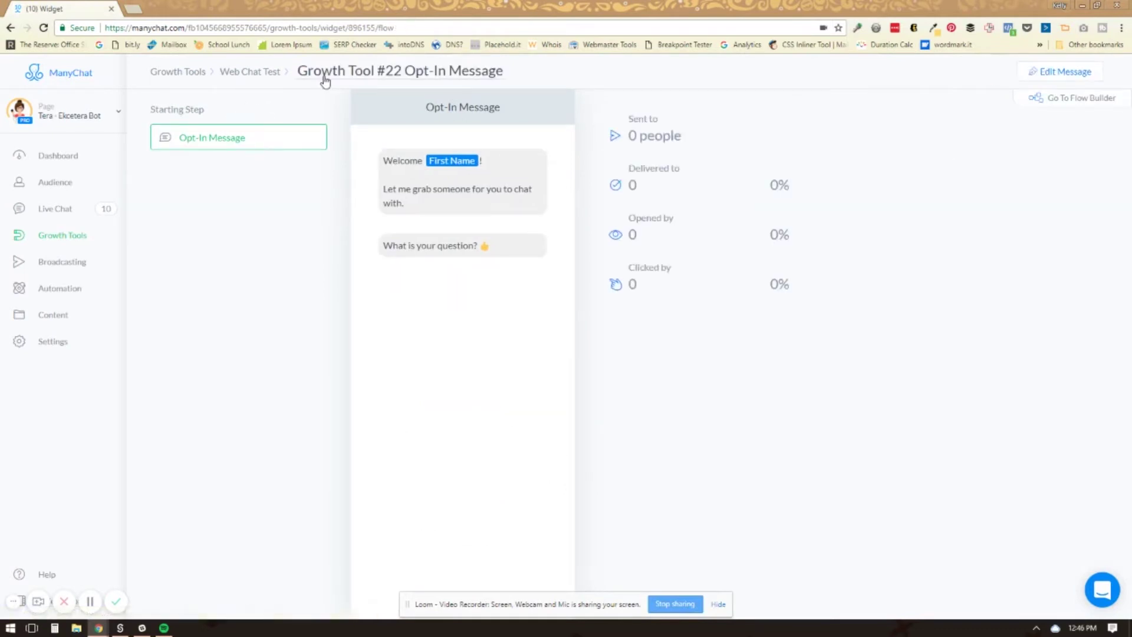
click(273, 74)
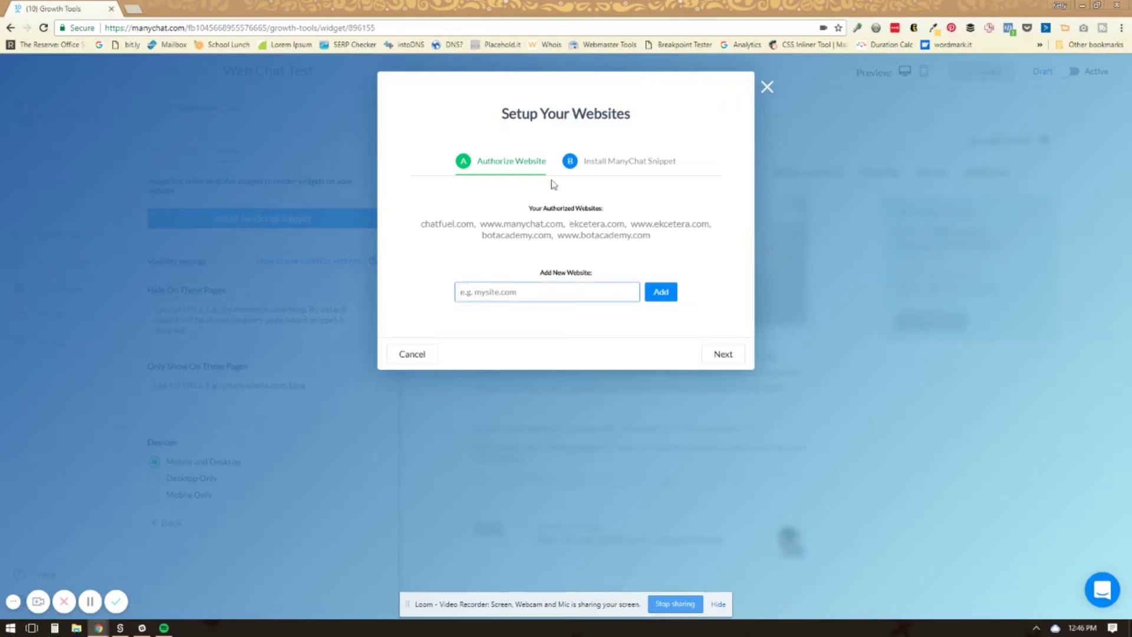
Go to the Install ManyChat Snippet step and copy the code to the clipboard
click(620, 168)
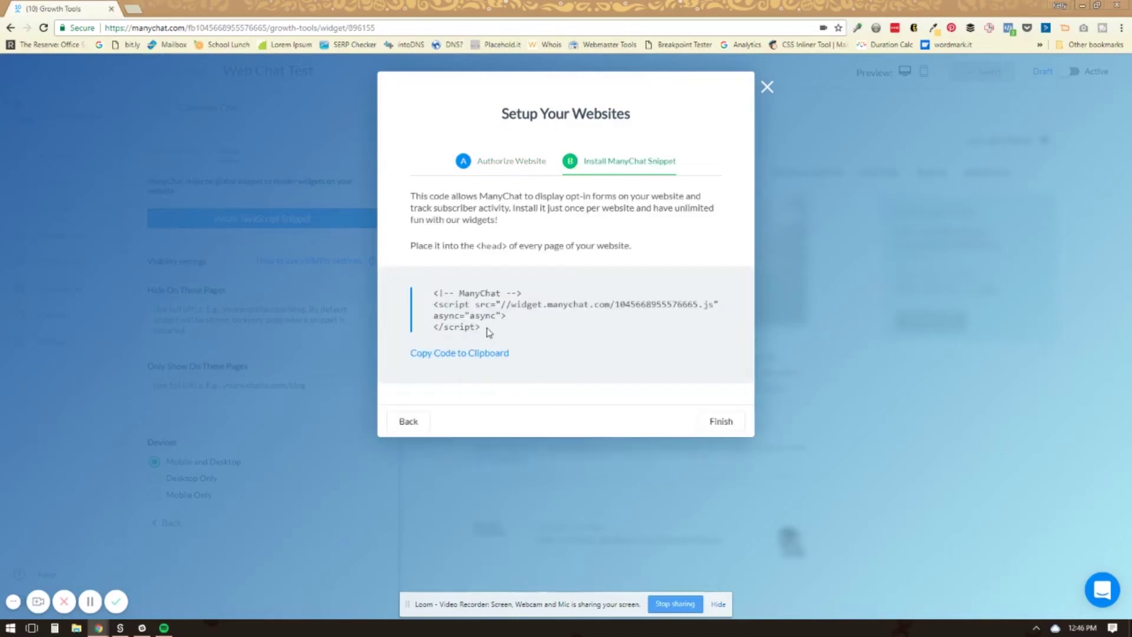
click(476, 354)
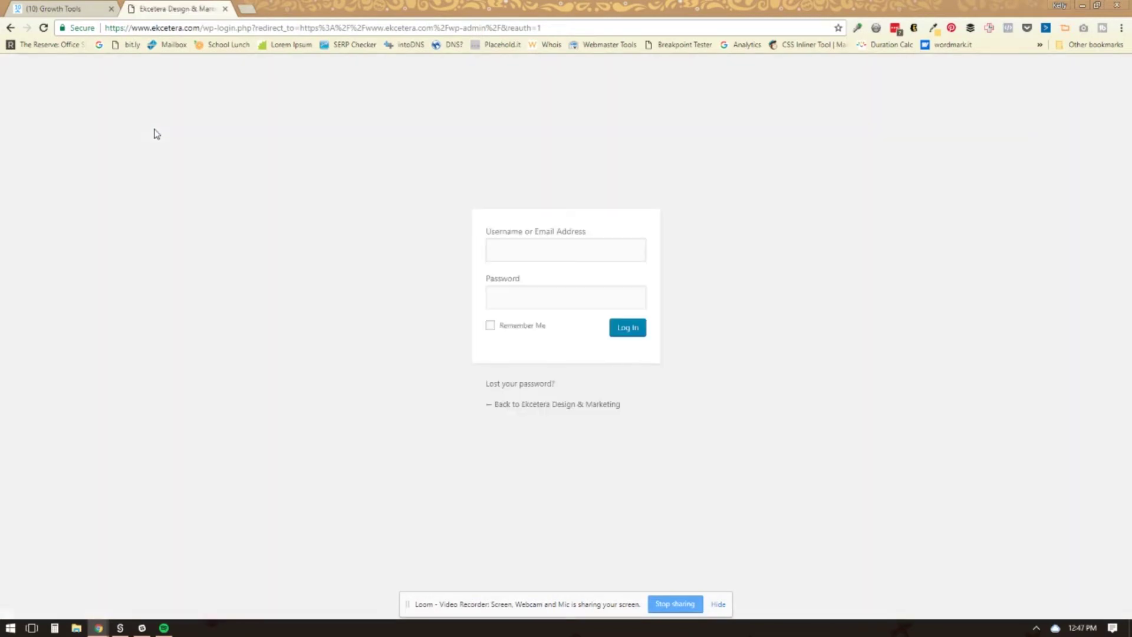
Sign in to the ekcetera.com WordPress admin with the site's username and password
click(626, 331)
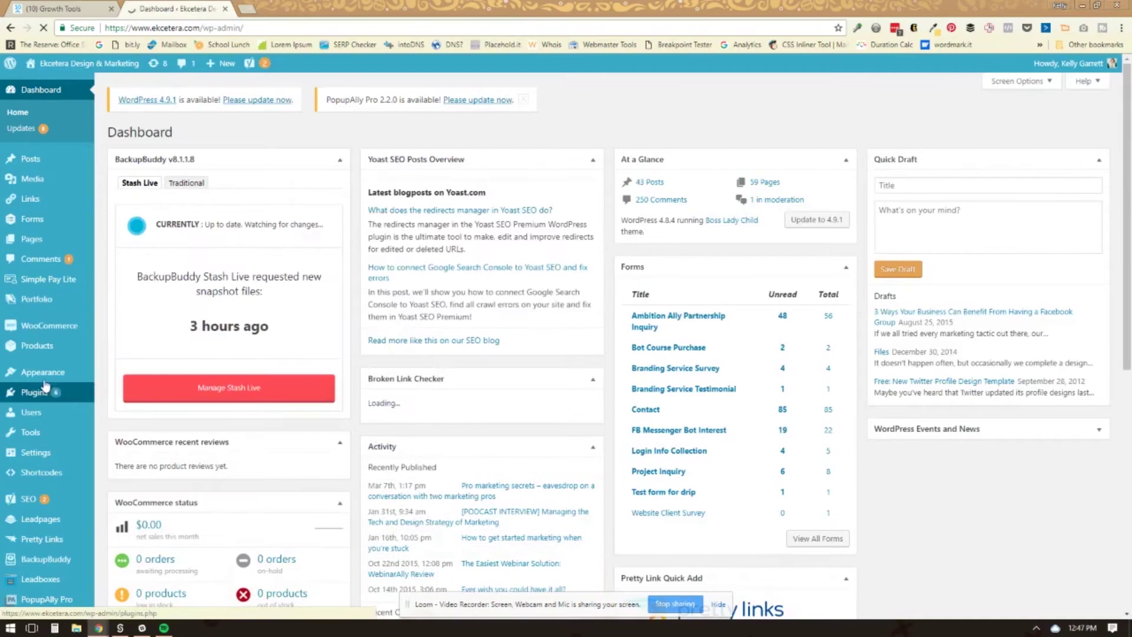
Open the Customizer's <head> code section and select the existing ManyChat script
mouse_move(37, 378)
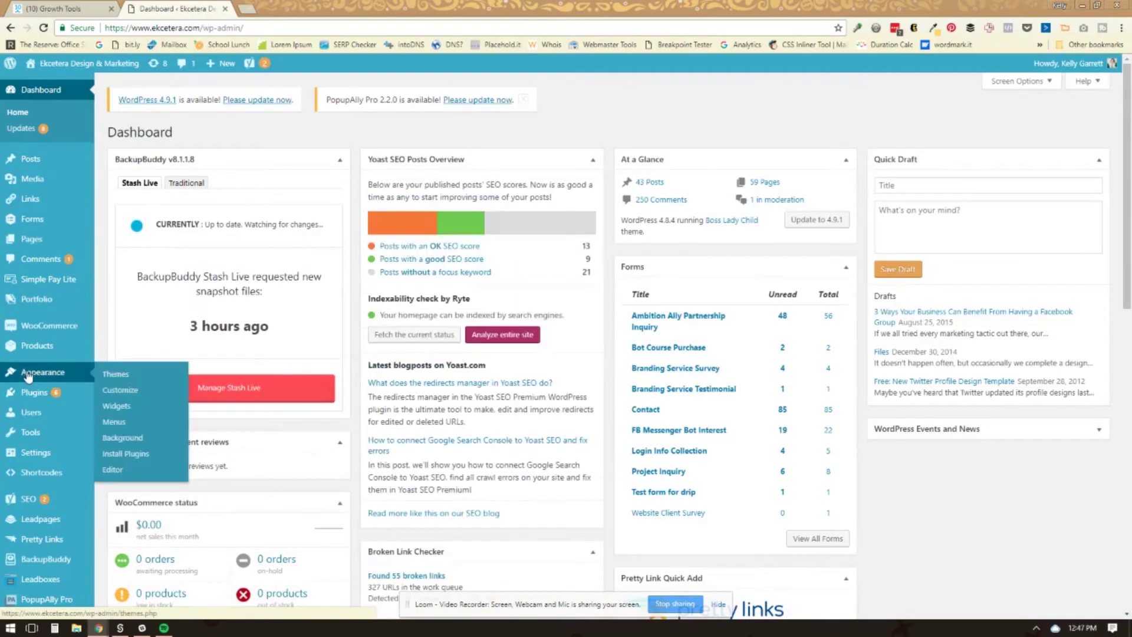
click(119, 391)
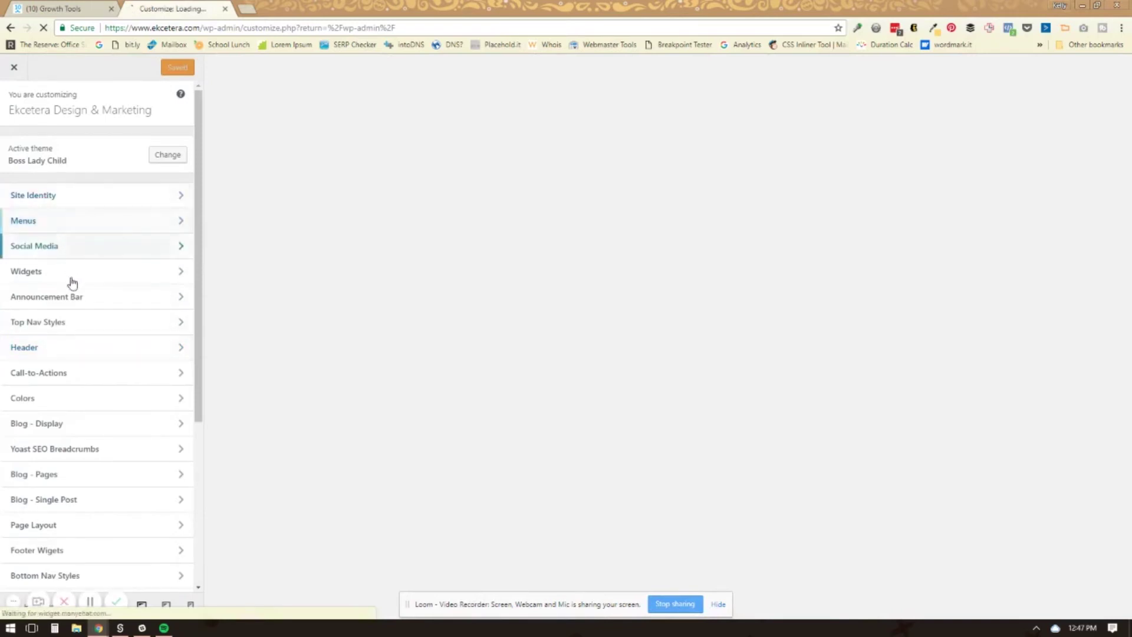
scroll(75, 337, down, 2)
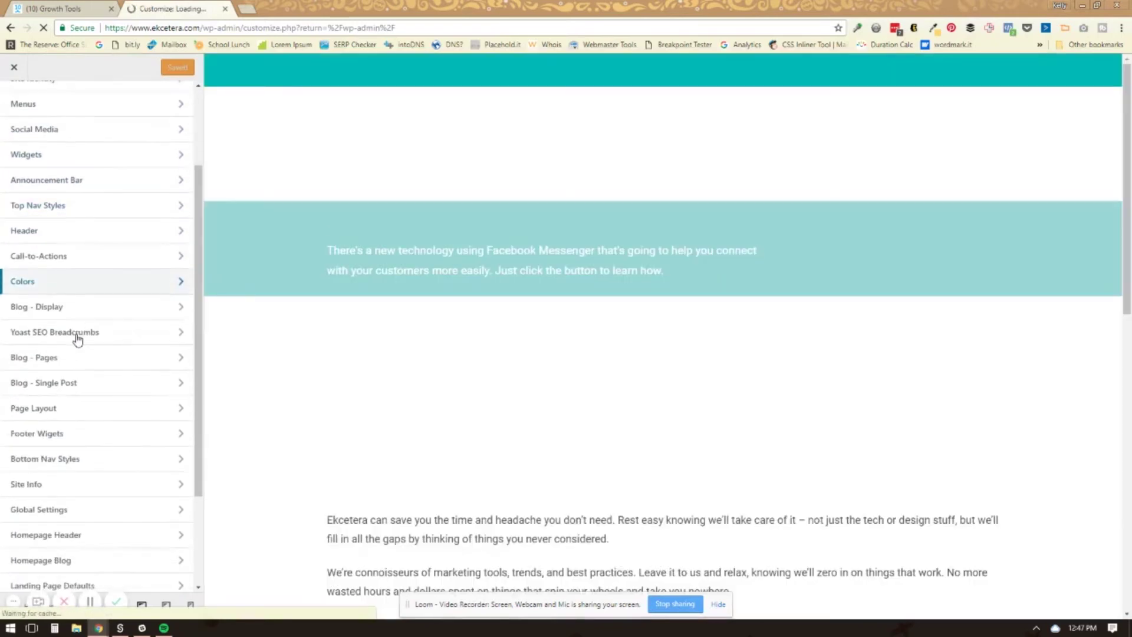
scroll(77, 340, down, 1)
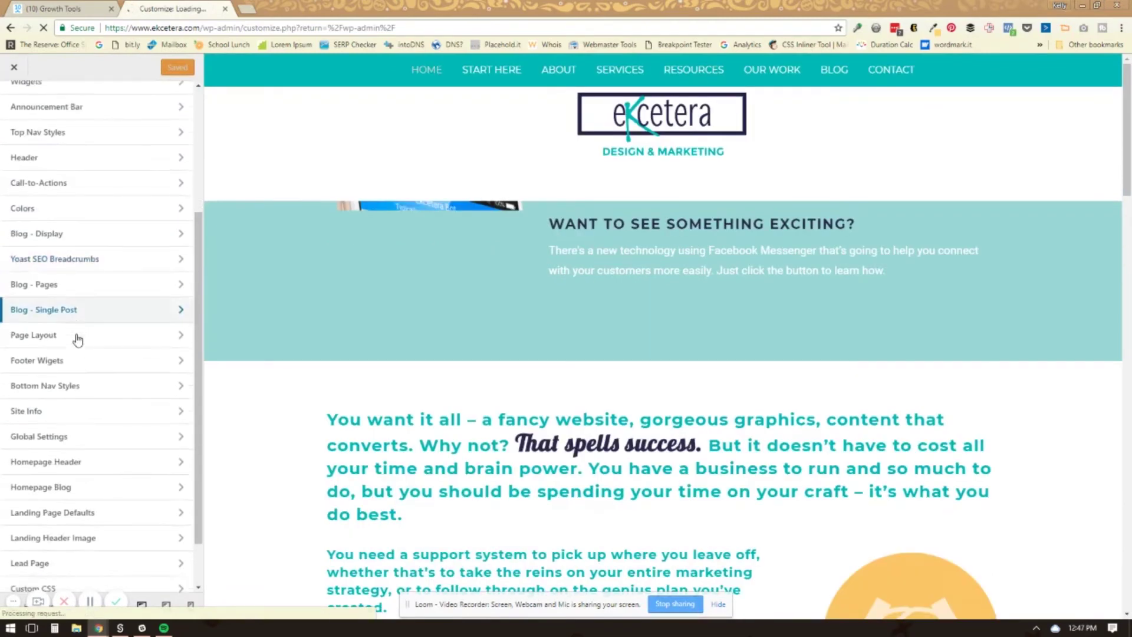
scroll(77, 340, down, 1)
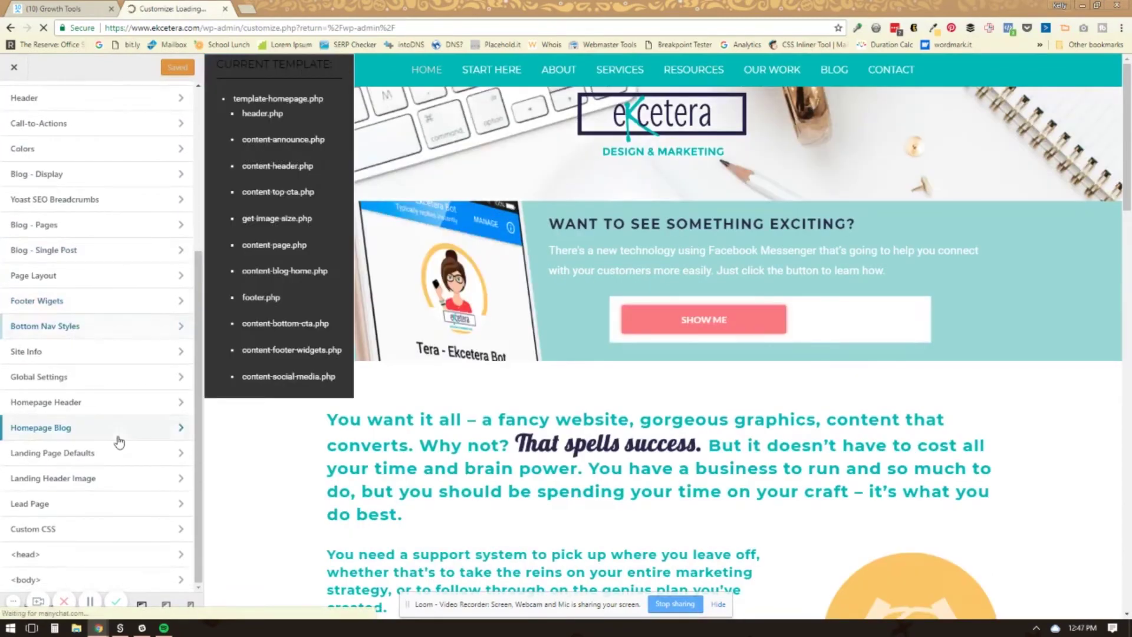
click(26, 556)
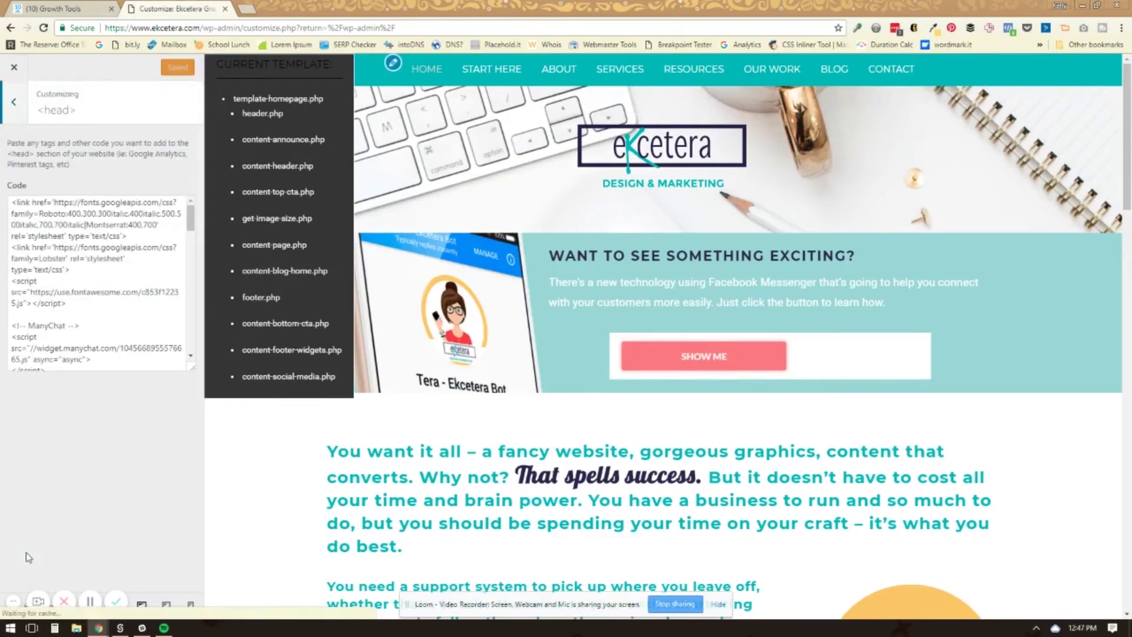
scroll(100, 283, down, 2)
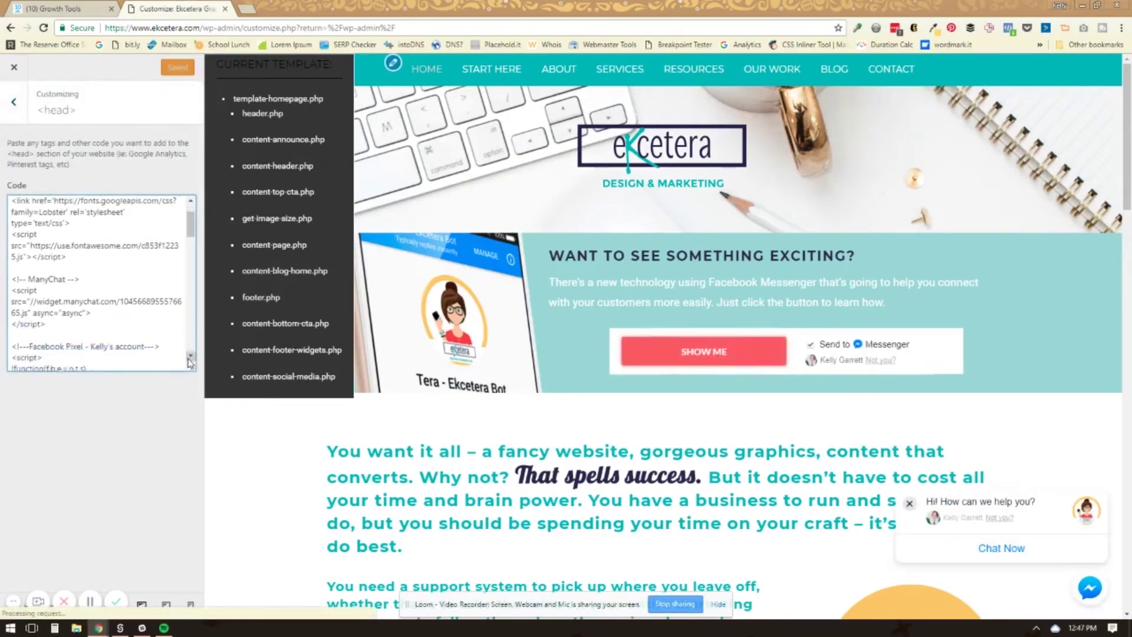
drag(15, 252, 76, 300)
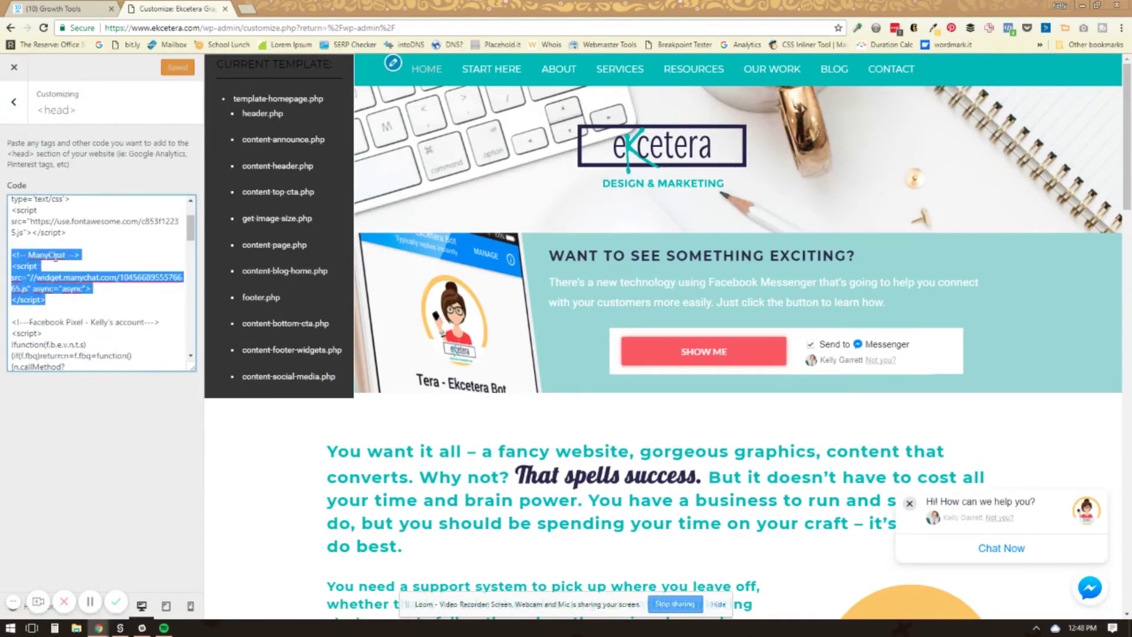
Exit the Customizer and search the Add Plugins page for 'header code'
click(13, 102)
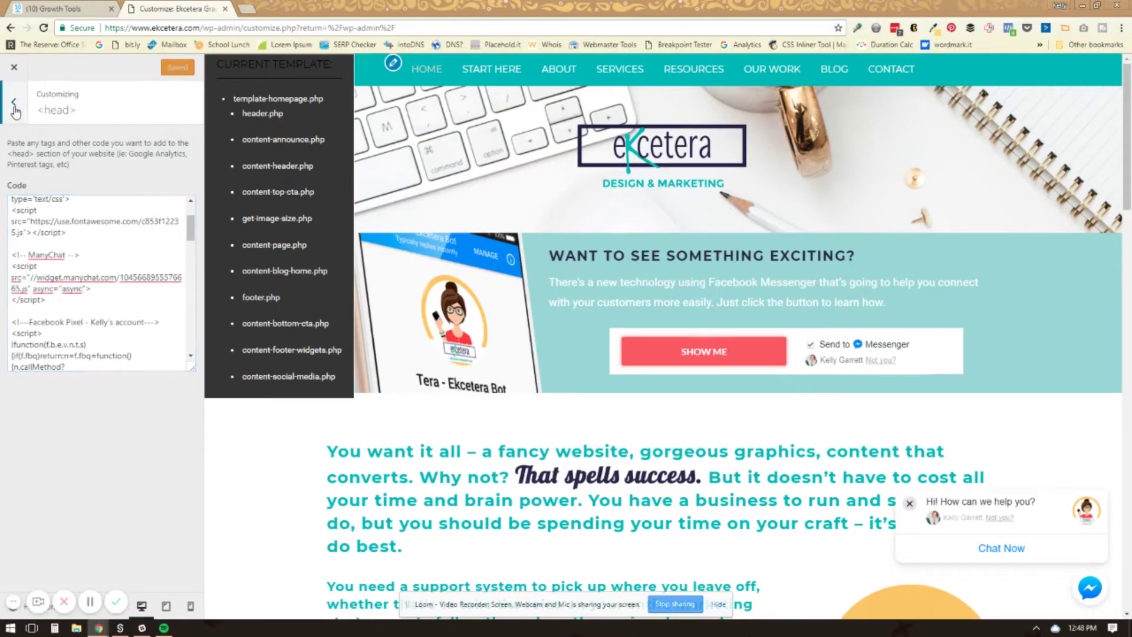
click(14, 69)
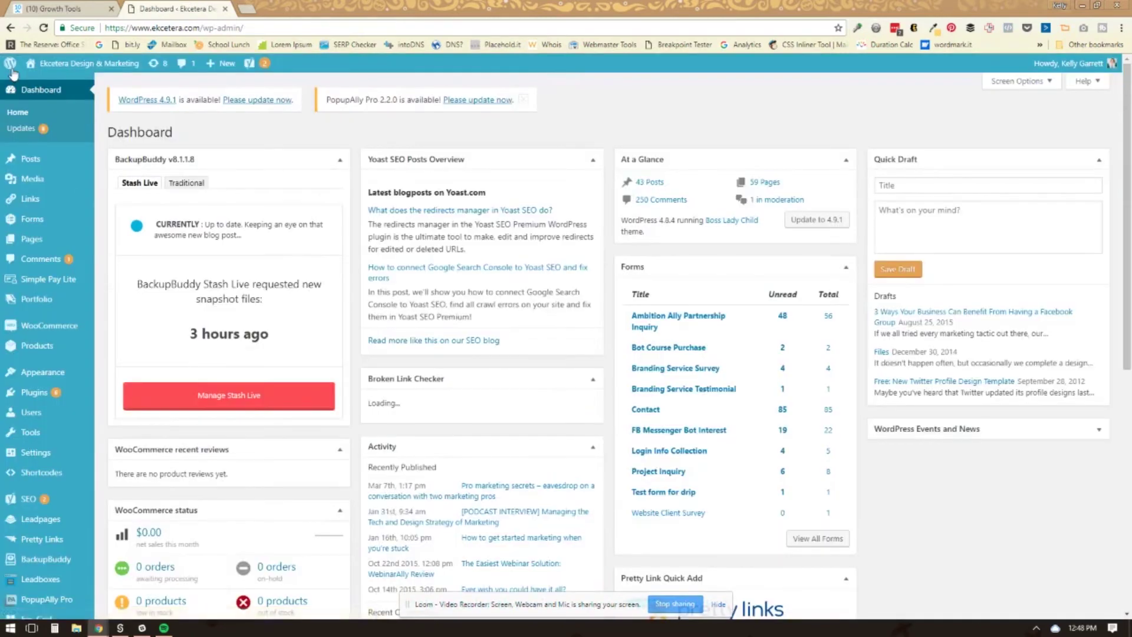
mouse_move(34, 396)
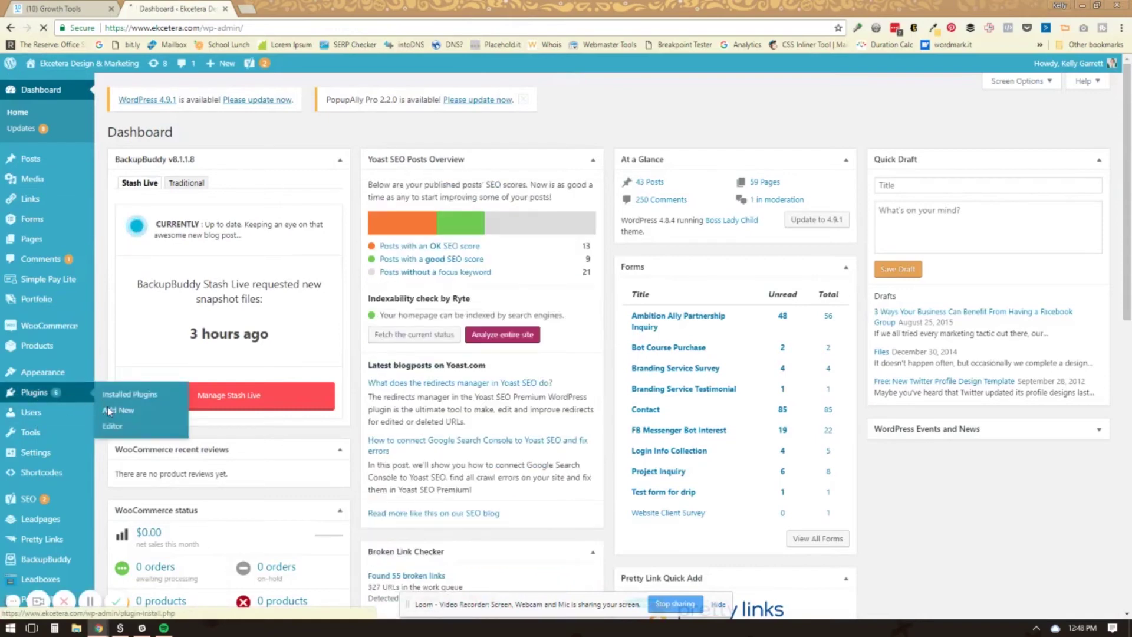
click(108, 408)
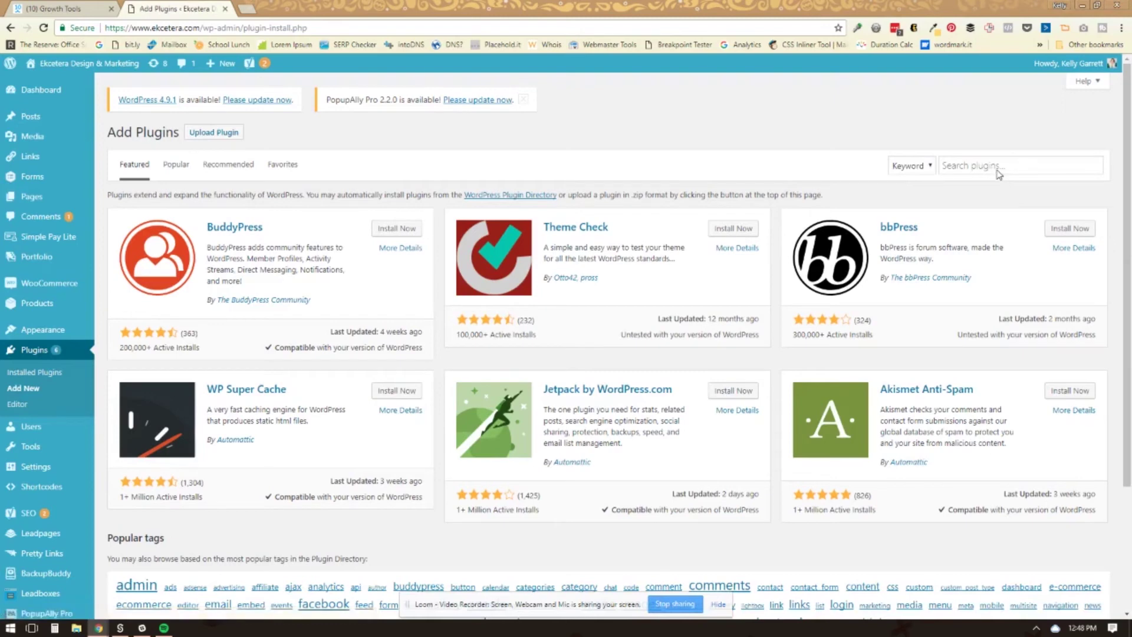
click(998, 170)
text(header)
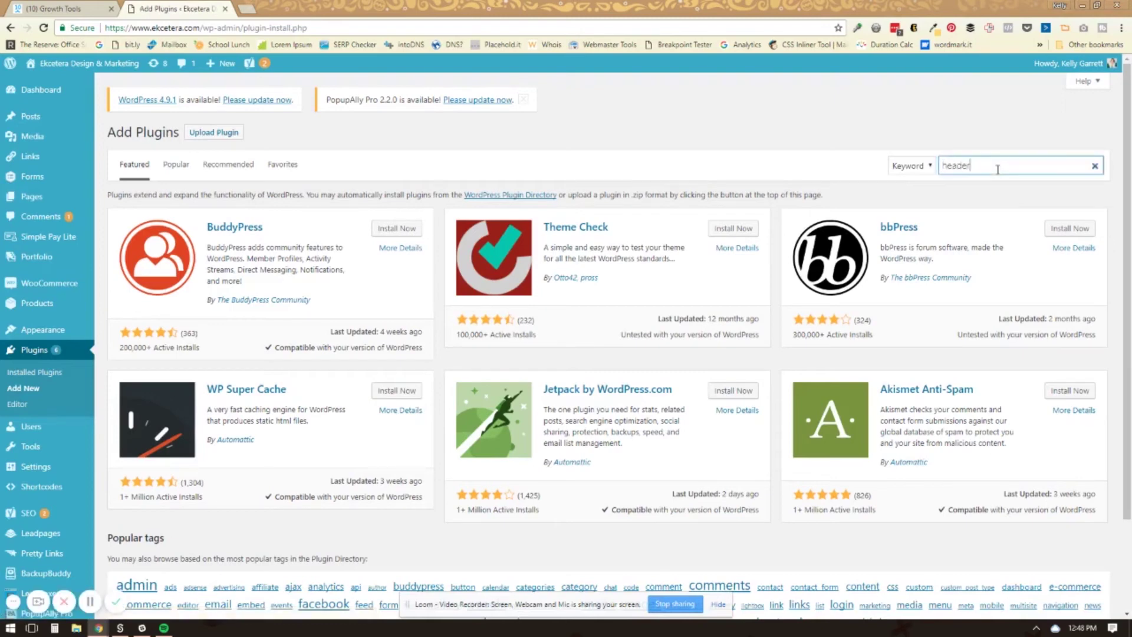
text( code)
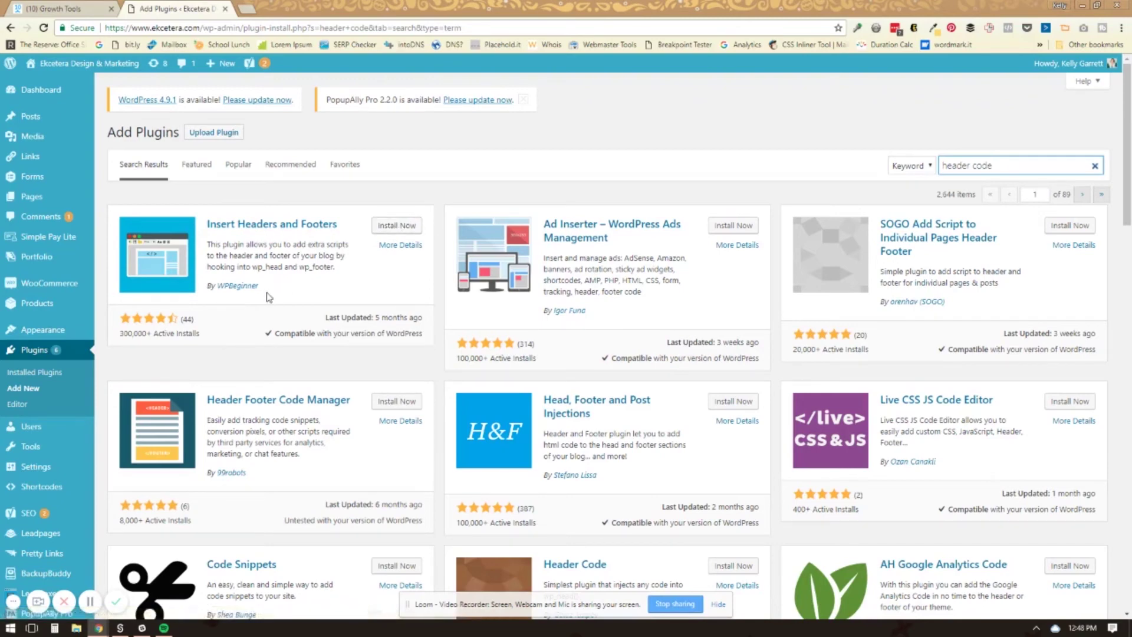
Switch to the ManyChat tab and highlight the '<head>' placement instruction
click(75, 9)
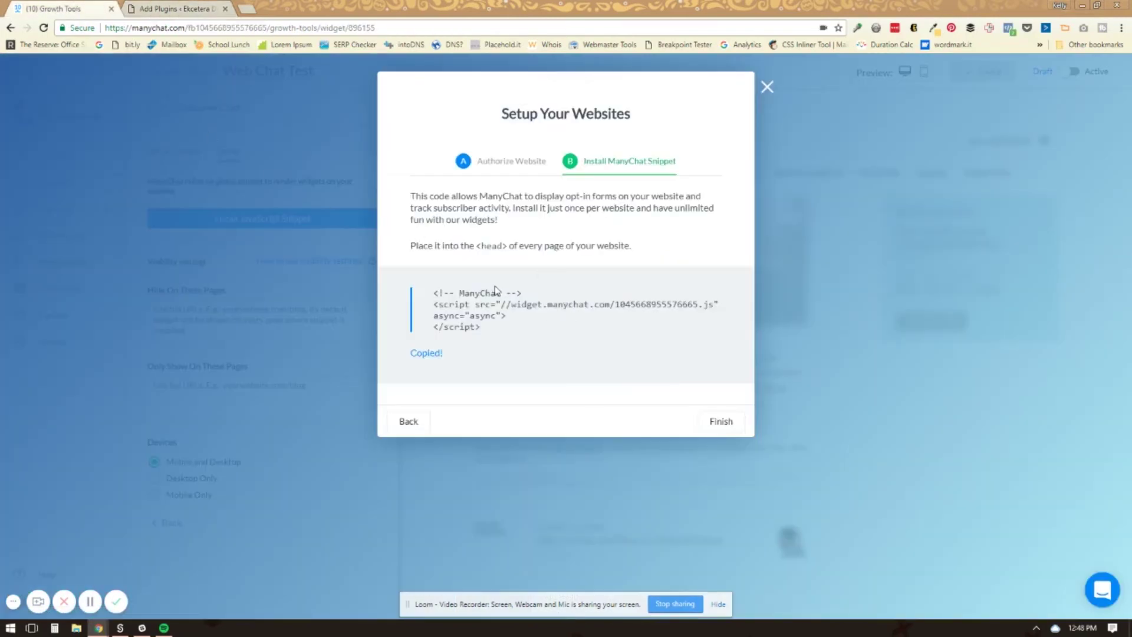
drag(479, 245, 511, 247)
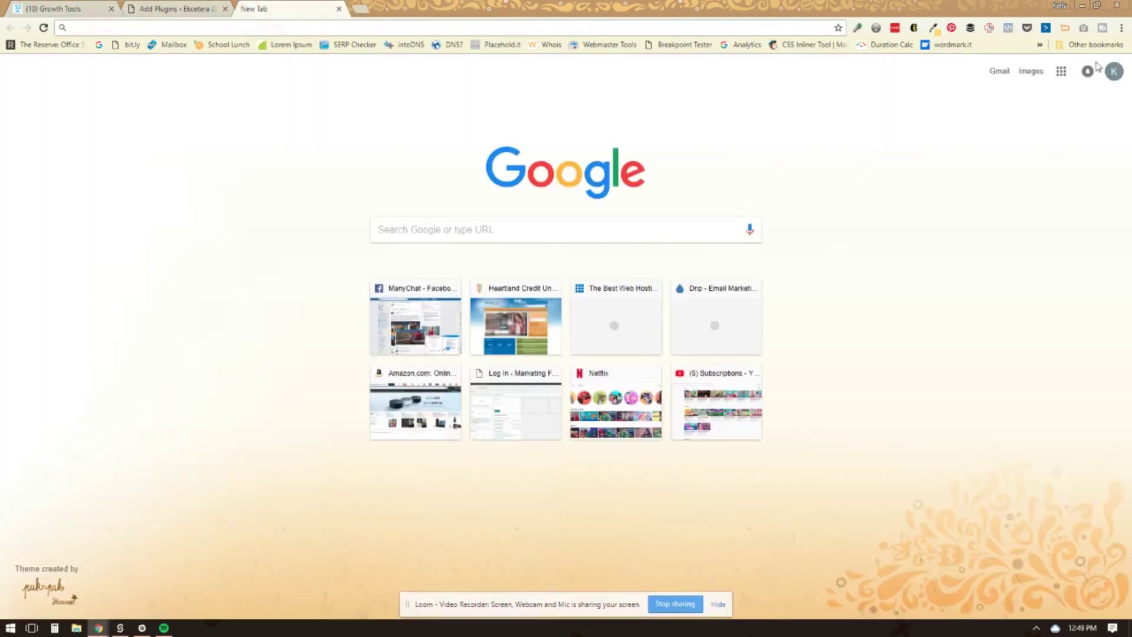
Load ekcetera.com in a new Chrome incognito window
click(1122, 29)
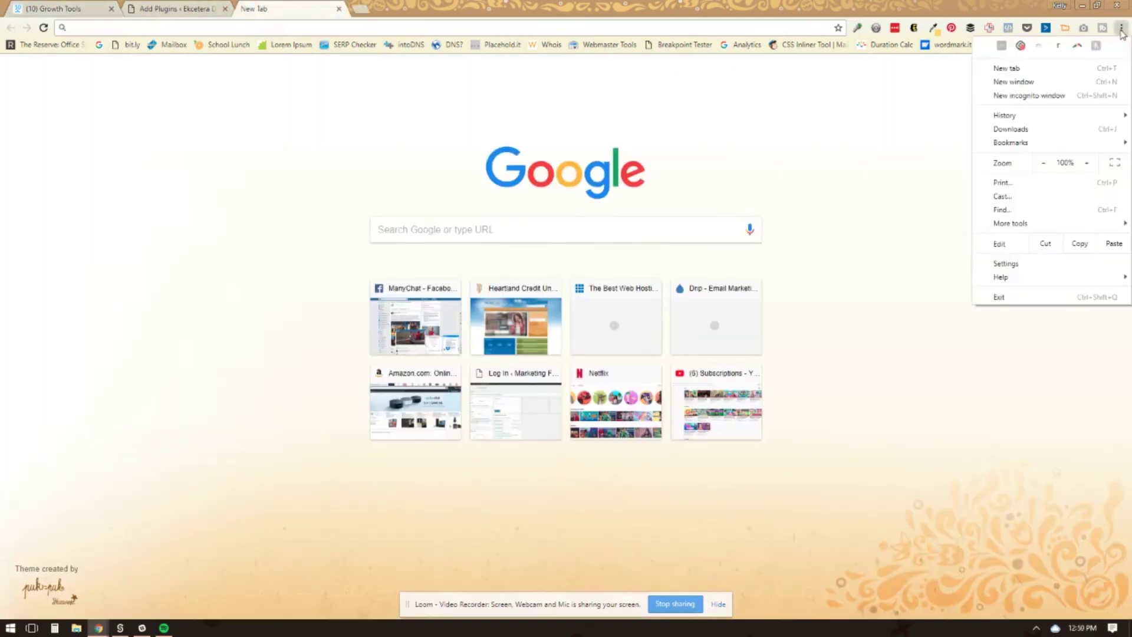
click(1002, 101)
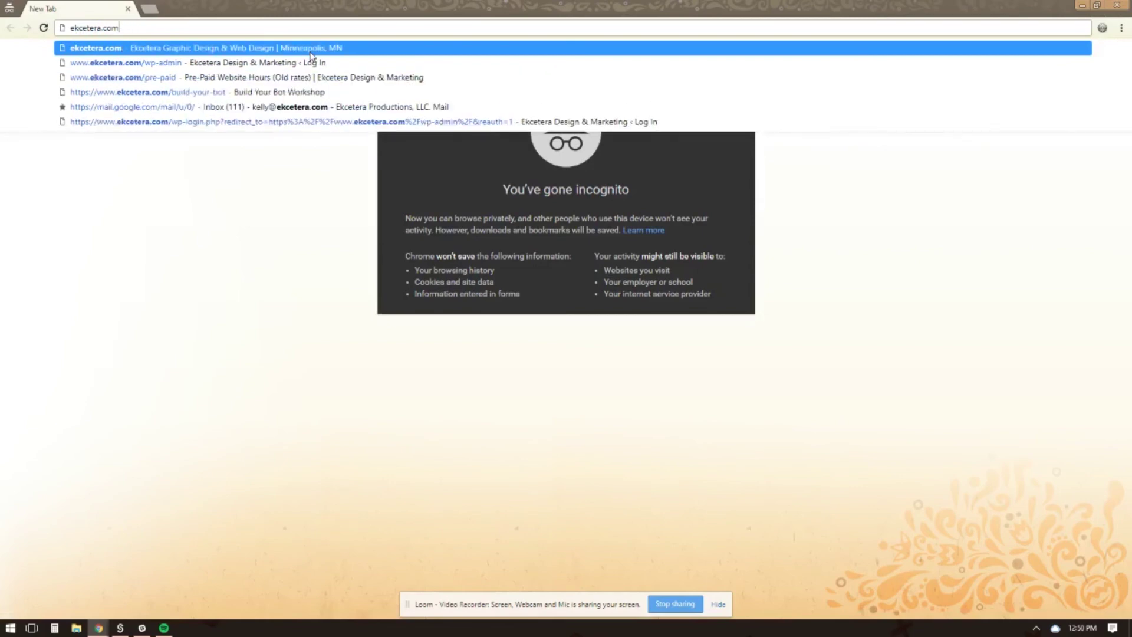
key(Return)
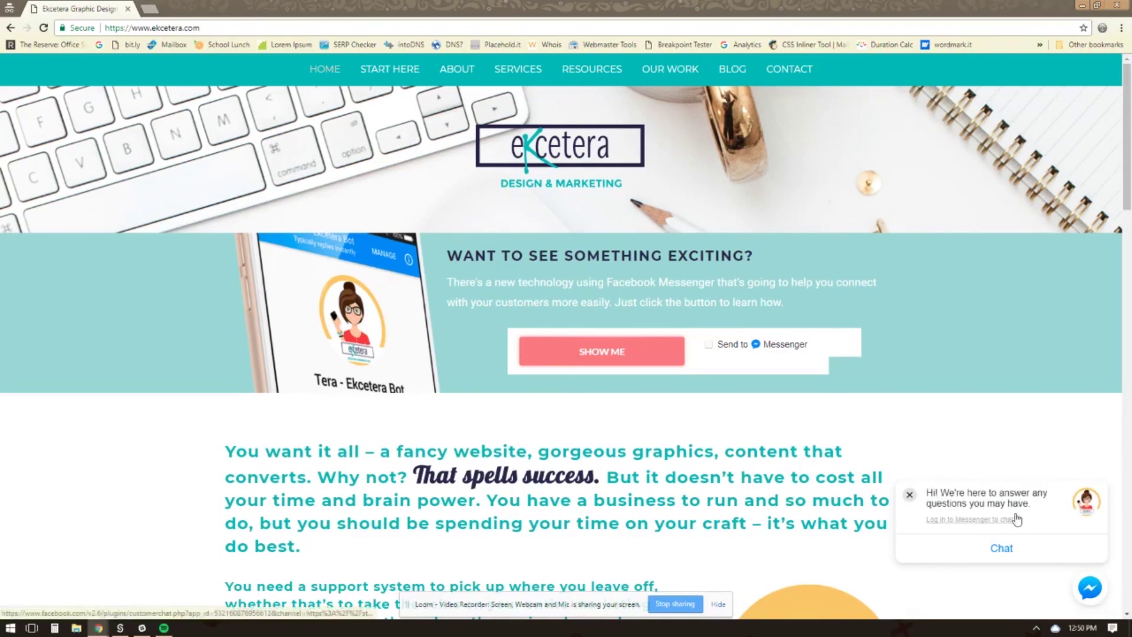
Log in to Messenger from the Ekcetera site's chat with the Facebook e-mail and password, reaching the bot's question prompt
click(1009, 555)
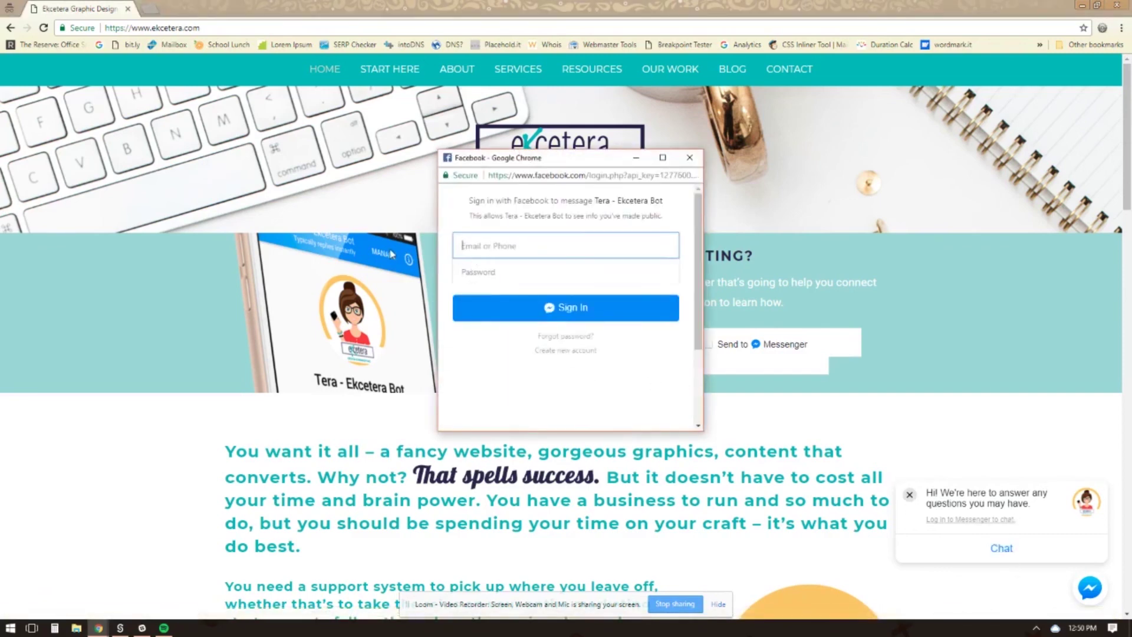
key(Tab)
text(x)
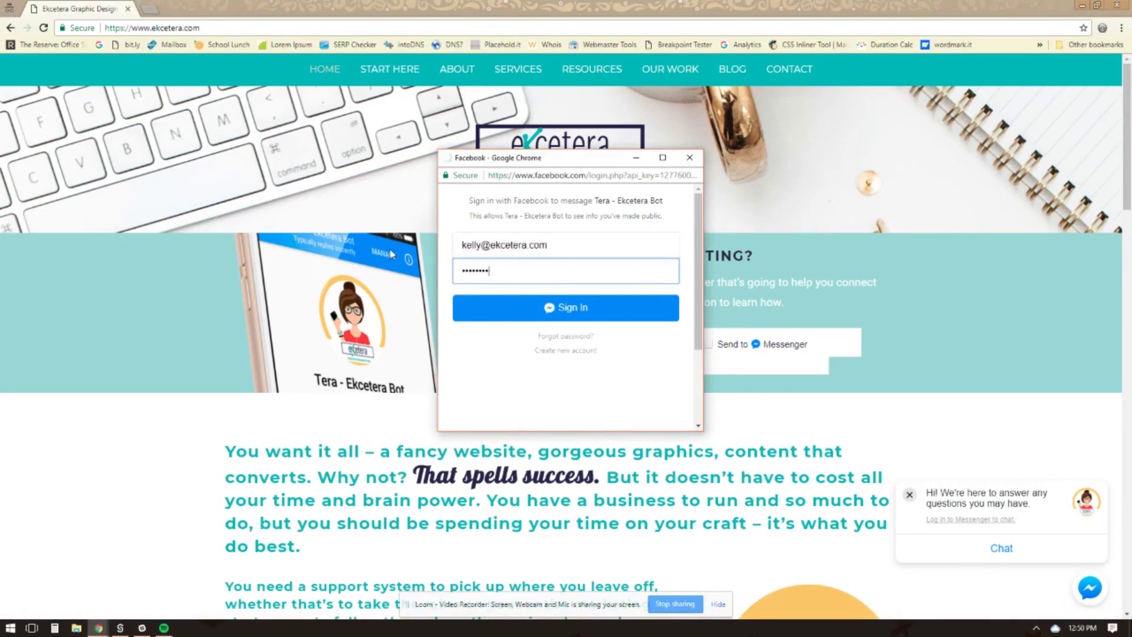
text(xxxxxxx)
key(Return)
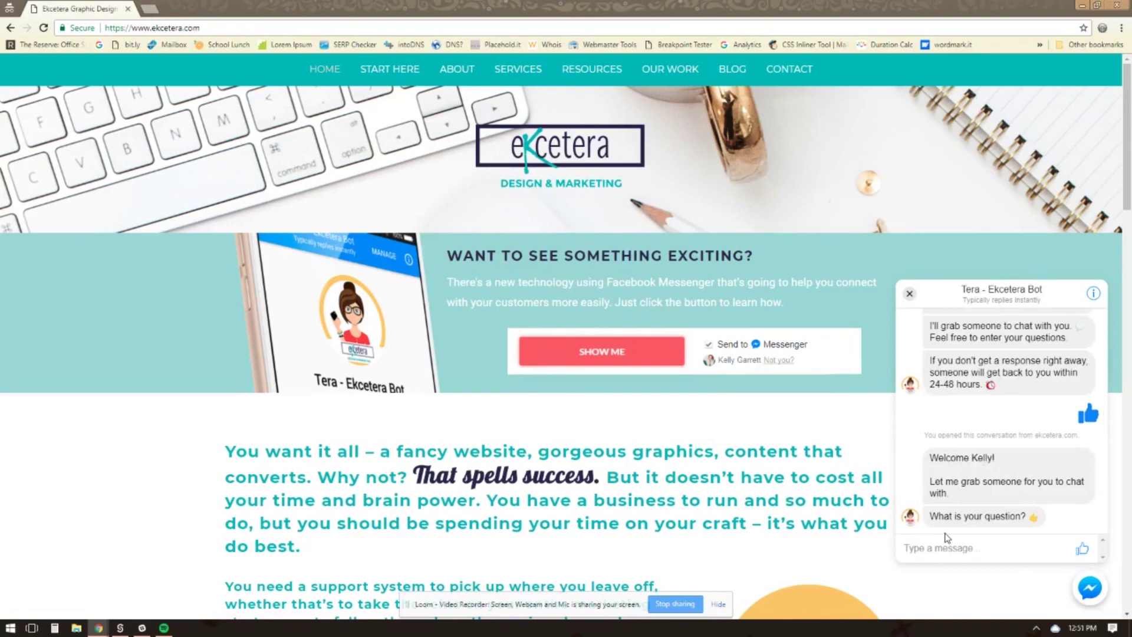
click(945, 536)
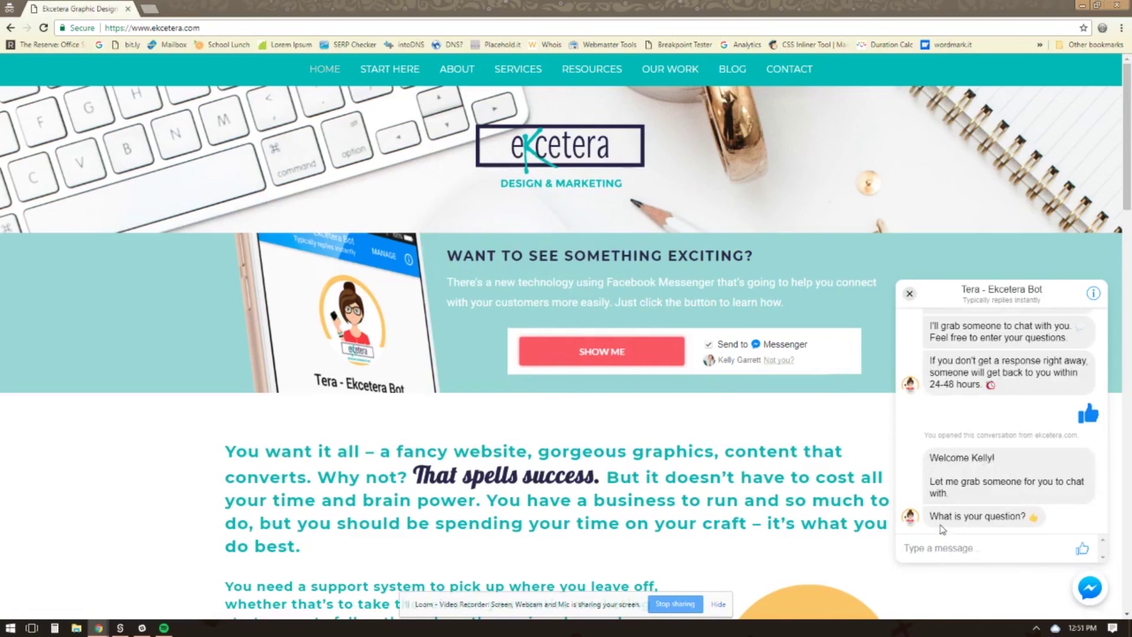